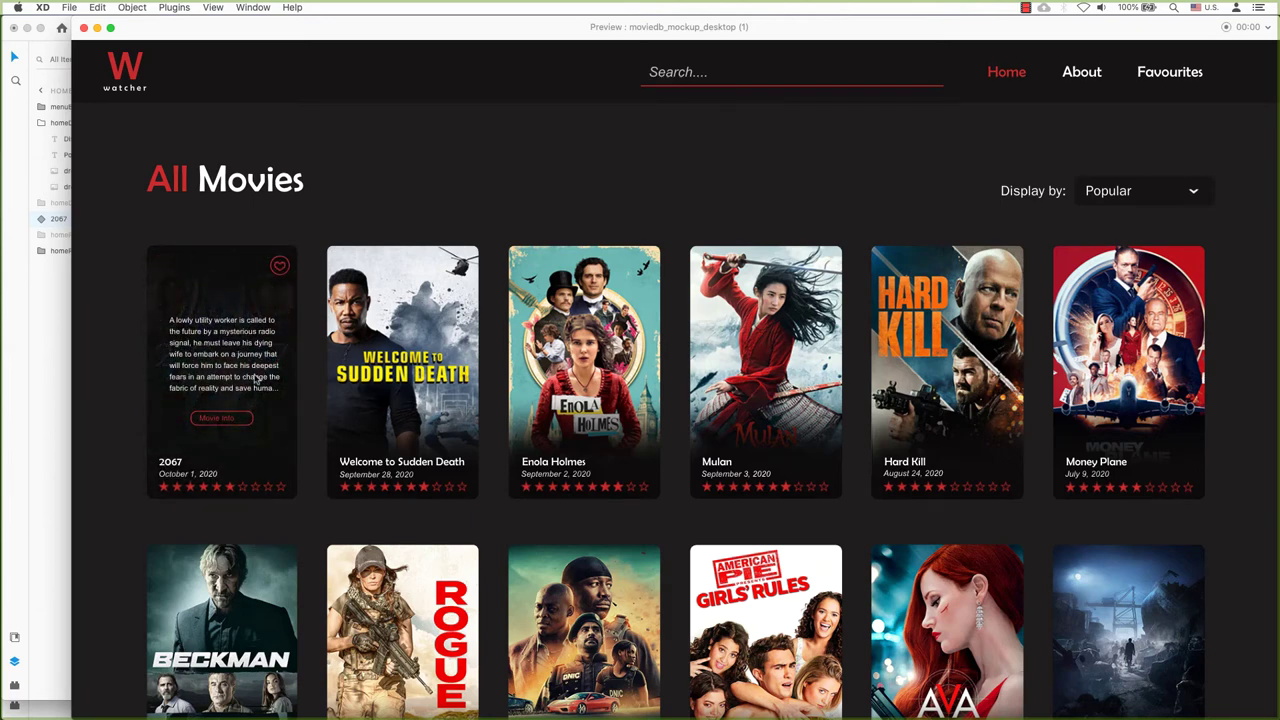
# Open the 2067 movie's detail page via Movie Info in the preview.
pyautogui.click(229, 423)
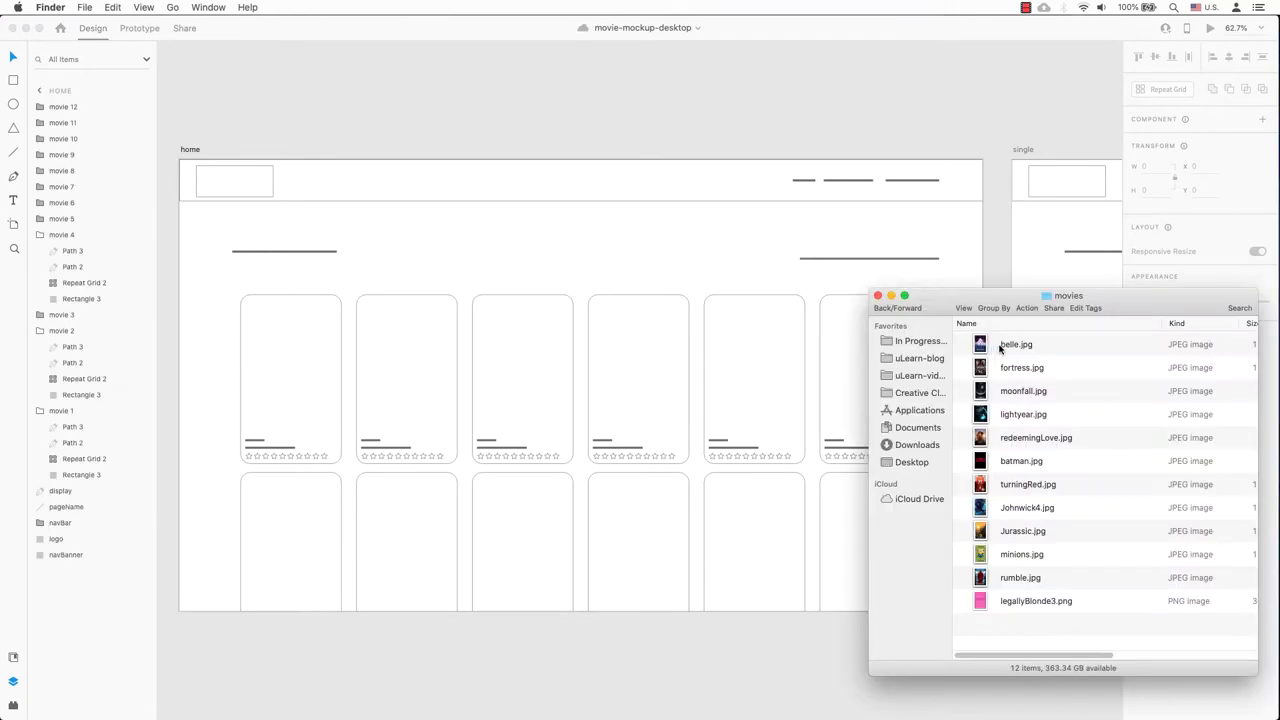
# Fill the first row of cards with the Belle, Fortress, Moonfall, Lightyear, Redeeming Love and Batman posters.
pyautogui.moveTo(1014, 344); pyautogui.dragTo(300, 372)
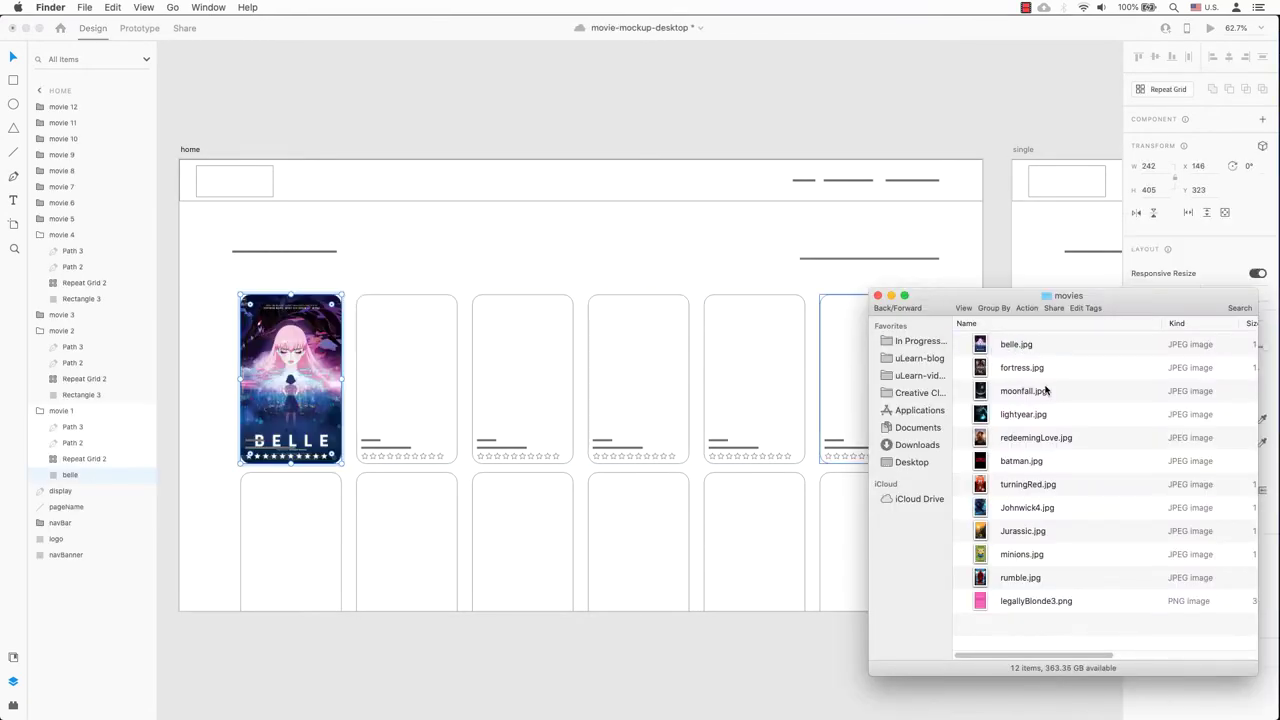
pyautogui.moveTo(1021, 367); pyautogui.dragTo(430, 374)
pyautogui.moveTo(1023, 391); pyautogui.dragTo(522, 395)
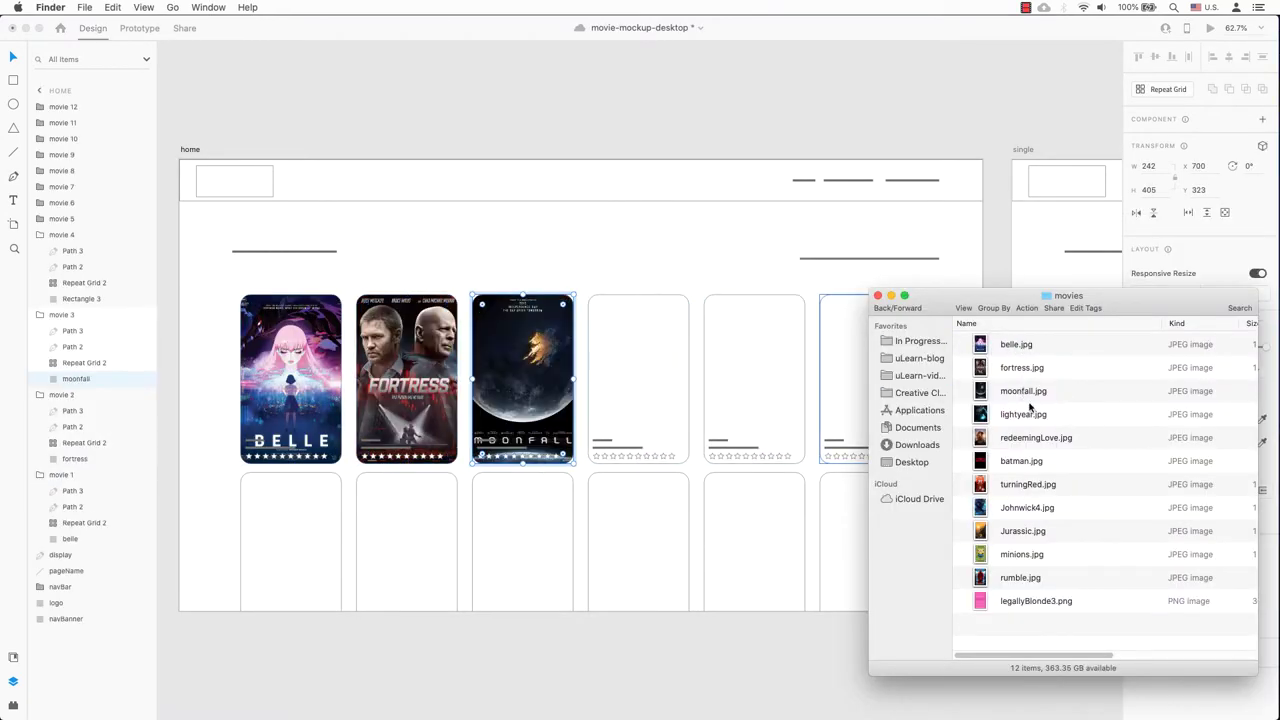
pyautogui.moveTo(1023, 414); pyautogui.dragTo(676, 399)
pyautogui.moveTo(1036, 437); pyautogui.dragTo(754, 400)
pyautogui.moveTo(1021, 461); pyautogui.dragTo(845, 400)
# Fill row two with the Turning Red, Johnwick4, Jurassic, Minions, Rumble and legallyBlonde3 posters.
pyautogui.moveTo(1028, 484); pyautogui.dragTo(266, 534)
pyautogui.moveTo(1022, 507); pyautogui.dragTo(410, 540)
pyautogui.moveTo(1020, 533); pyautogui.dragTo(675, 545)
pyautogui.moveTo(1020, 577); pyautogui.dragTo(754, 545)
pyautogui.moveTo(1036, 601); pyautogui.dragTo(868, 555)
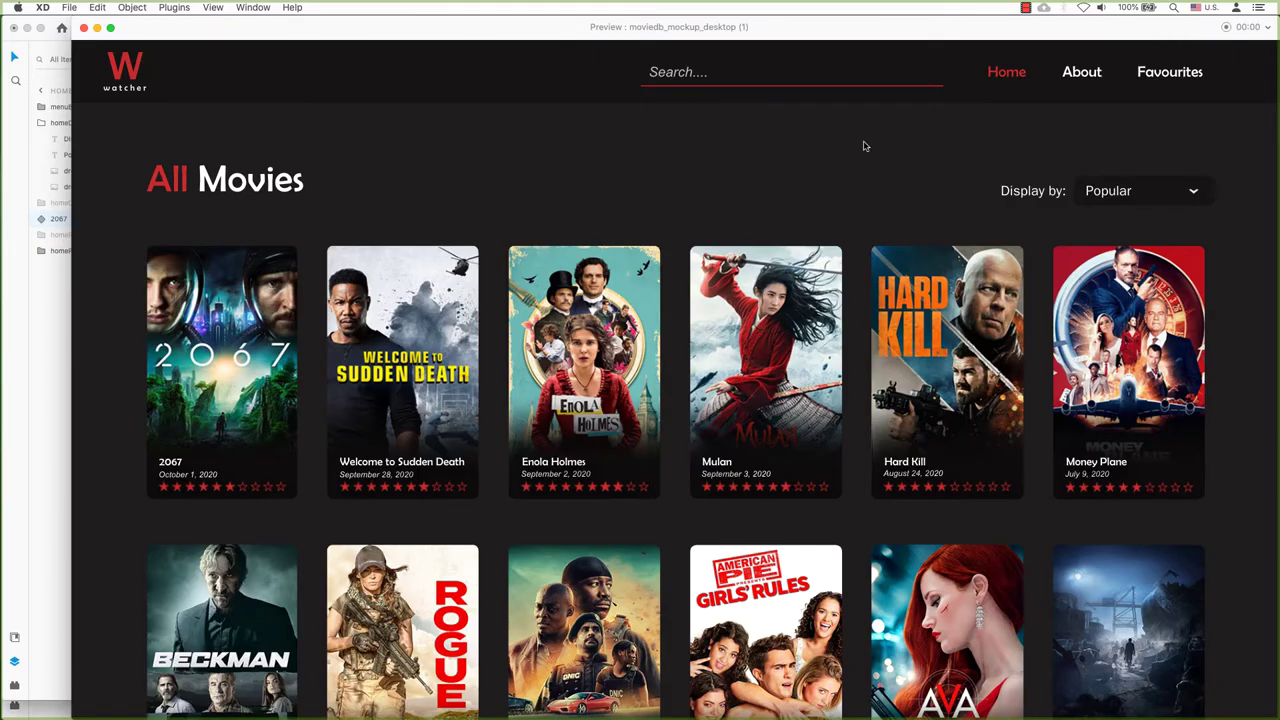
# Preview the 2067 card's hover and Movie Info link, then return to the homePage design.
pyautogui.moveTo(271, 347)
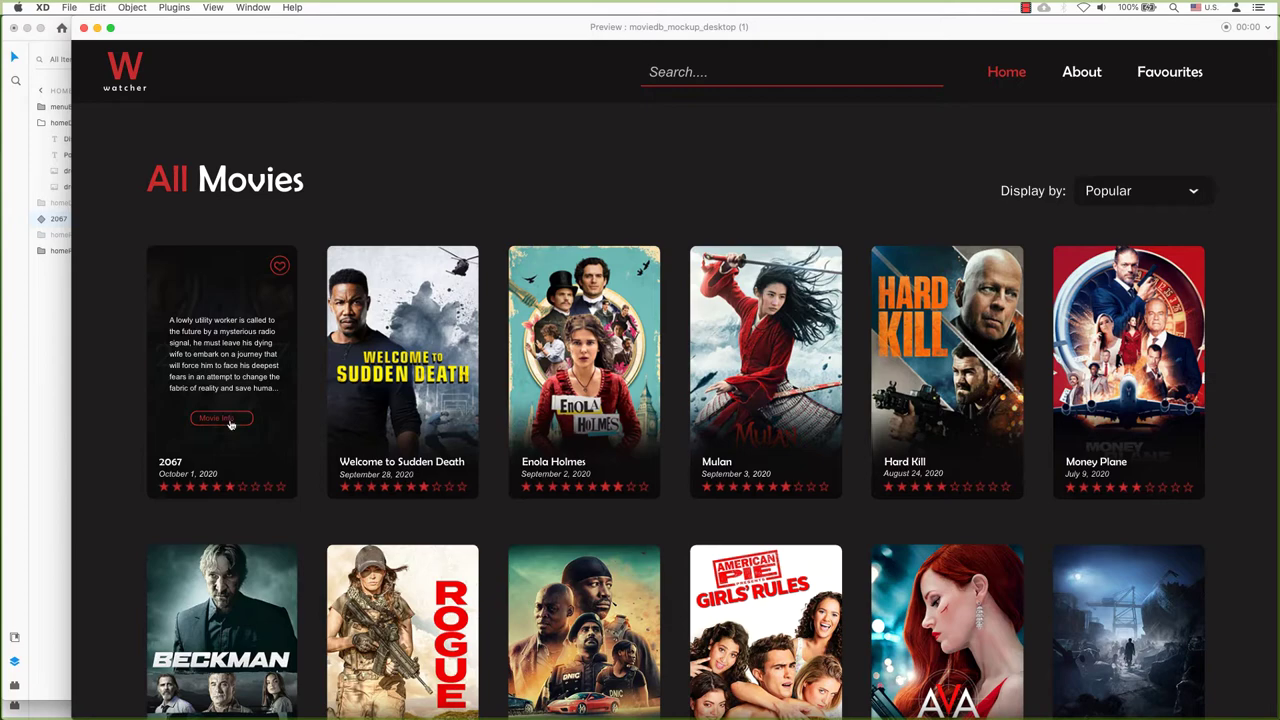
pyautogui.click(222, 419)
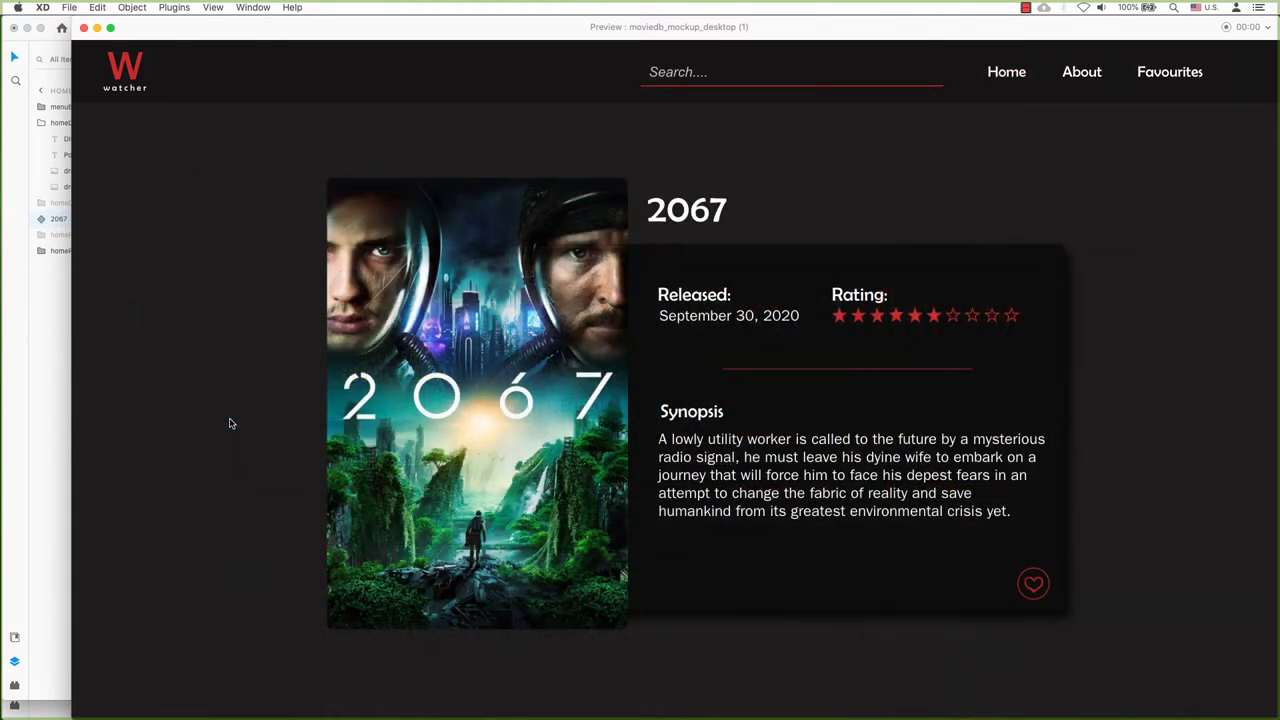
pyautogui.click(42, 123)
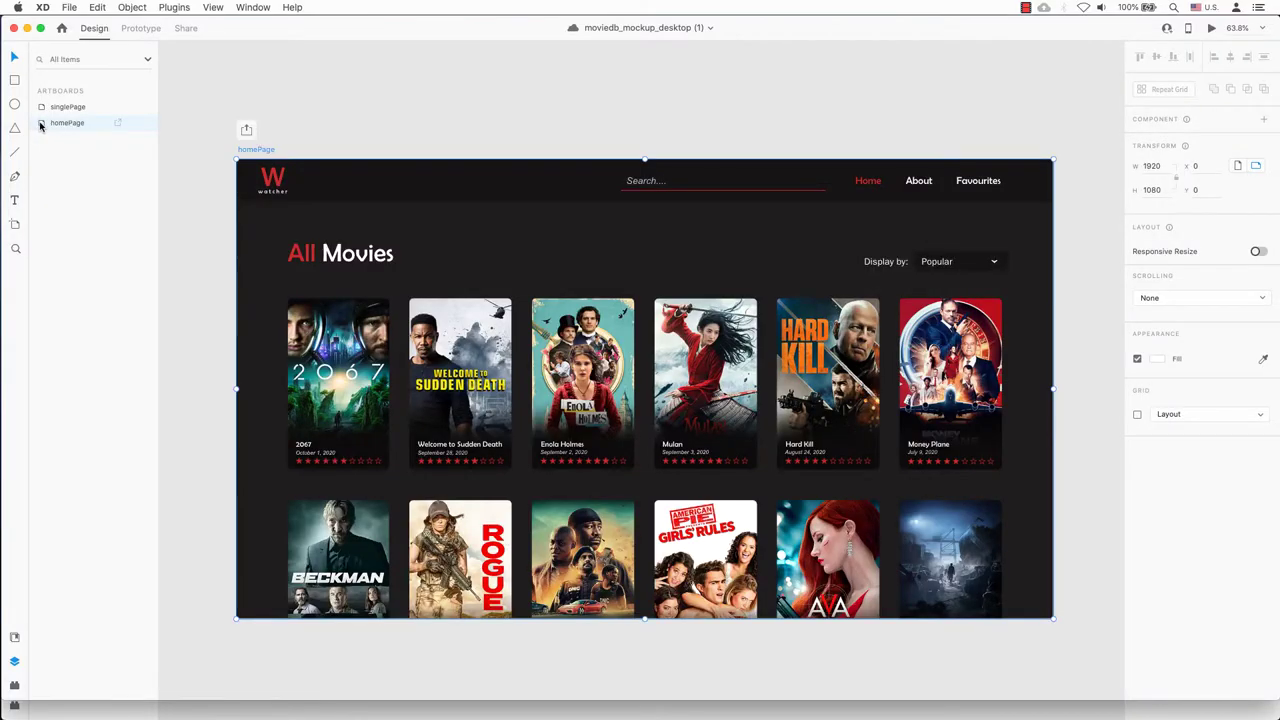
# Expand the homePage, homeDisplayBy and homePageHoverOnPoster layers and select the 2067 poster.
pyautogui.click(41, 124)
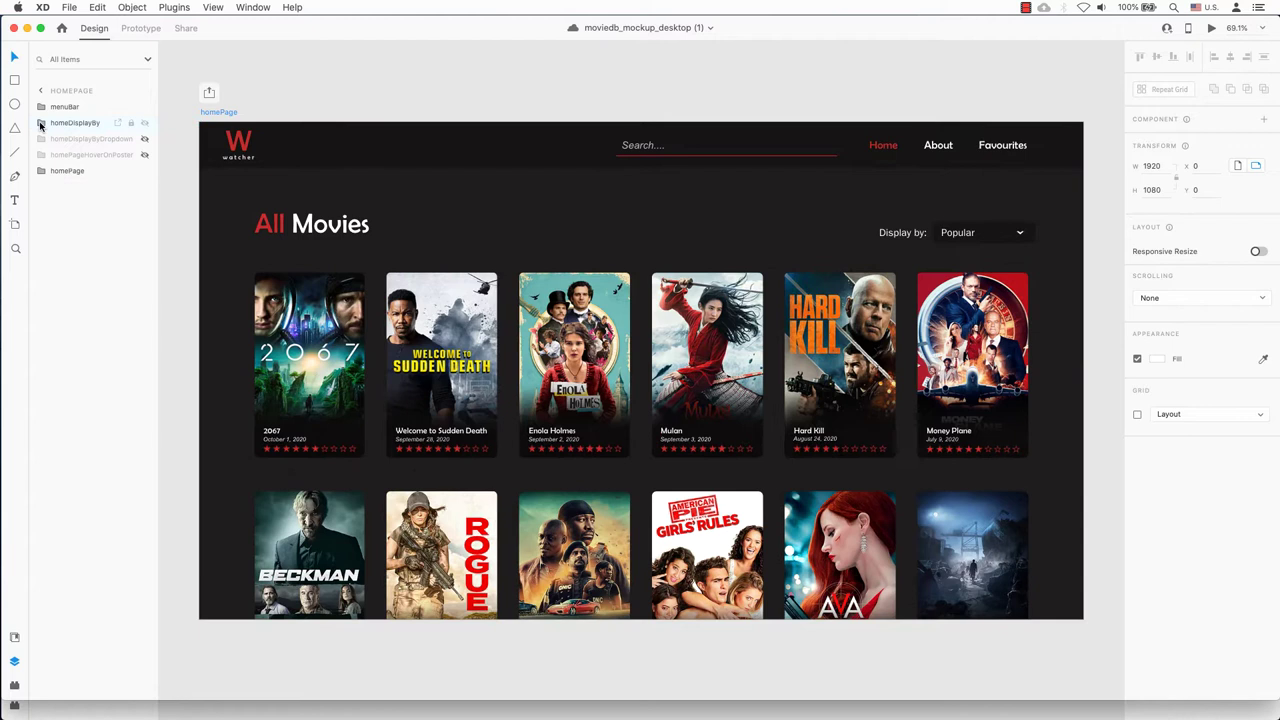
pyautogui.click(41, 123)
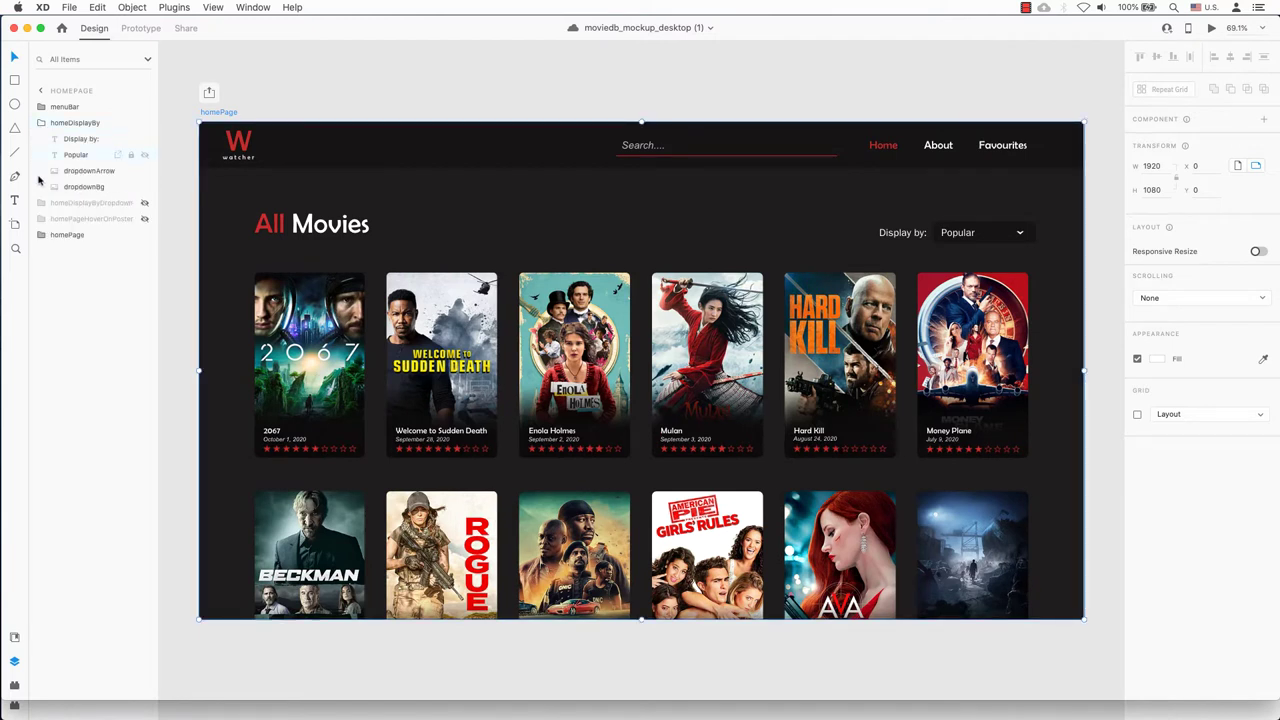
pyautogui.click(41, 235)
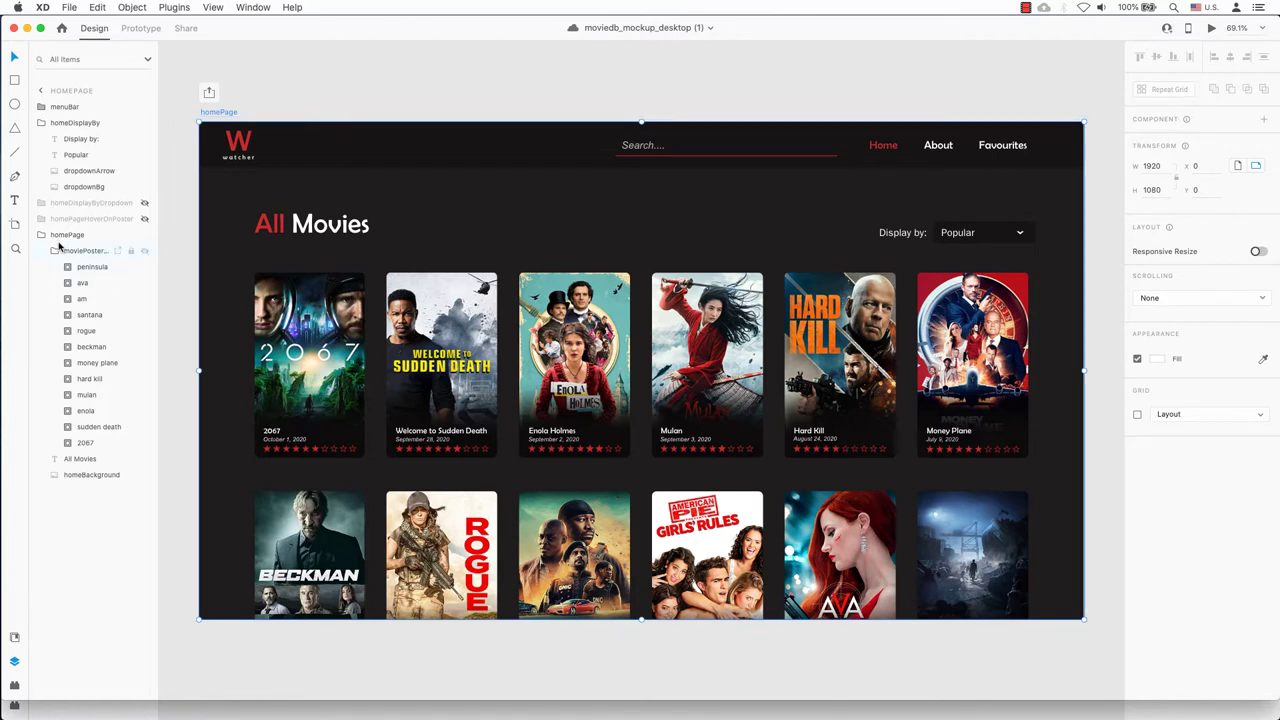
pyautogui.click(40, 219)
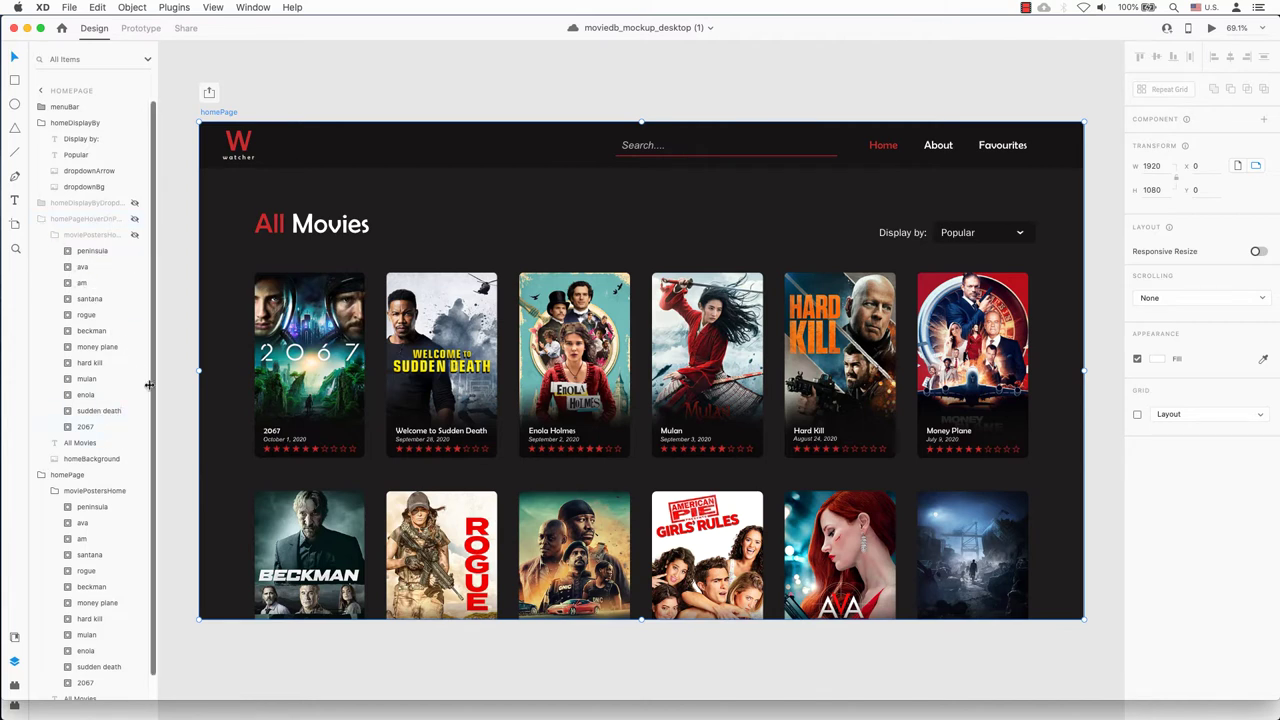
pyautogui.scroll(-2, 156, 427)
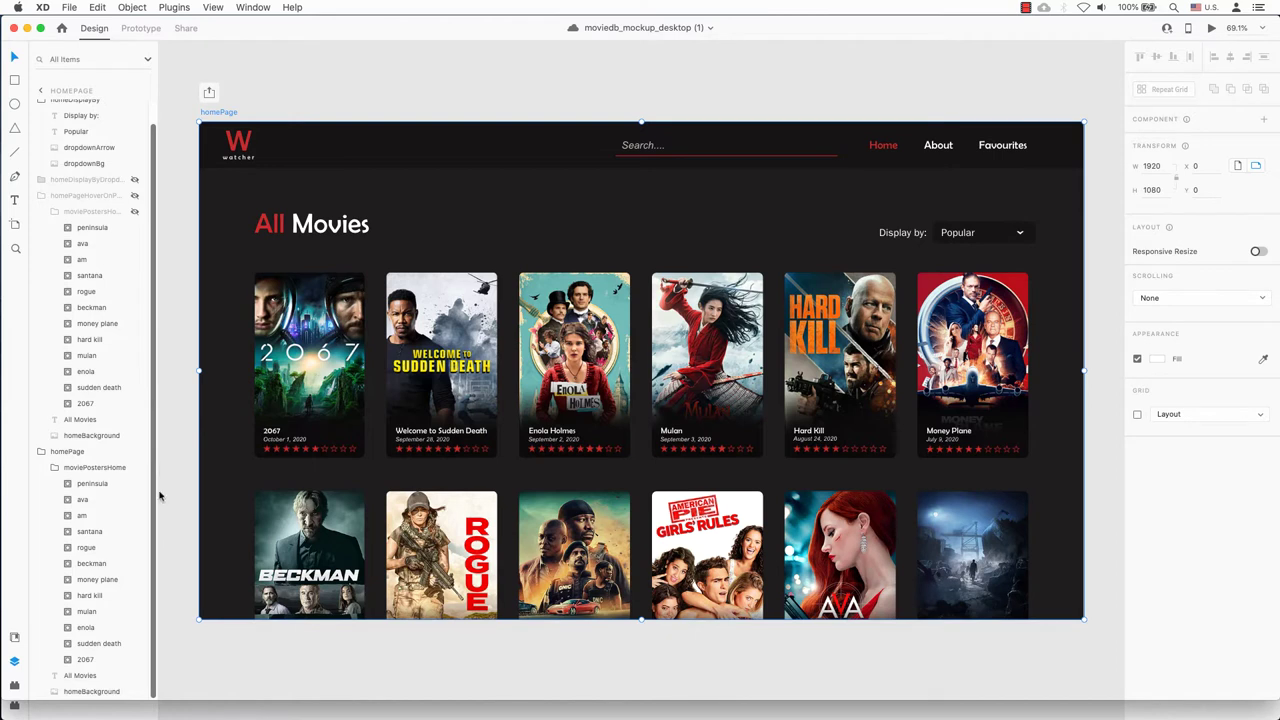
pyautogui.click(93, 406)
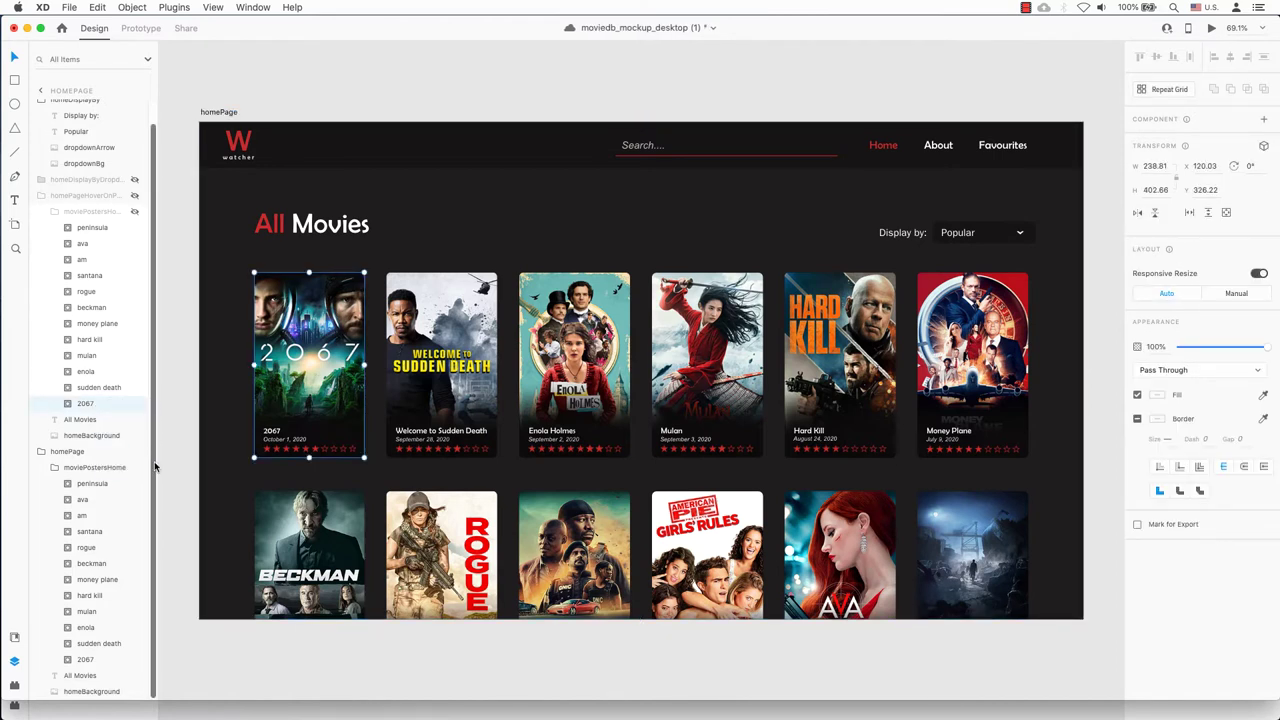
# Select both 2067 poster layers and turn them into a main component.
pyautogui.click(92, 660)
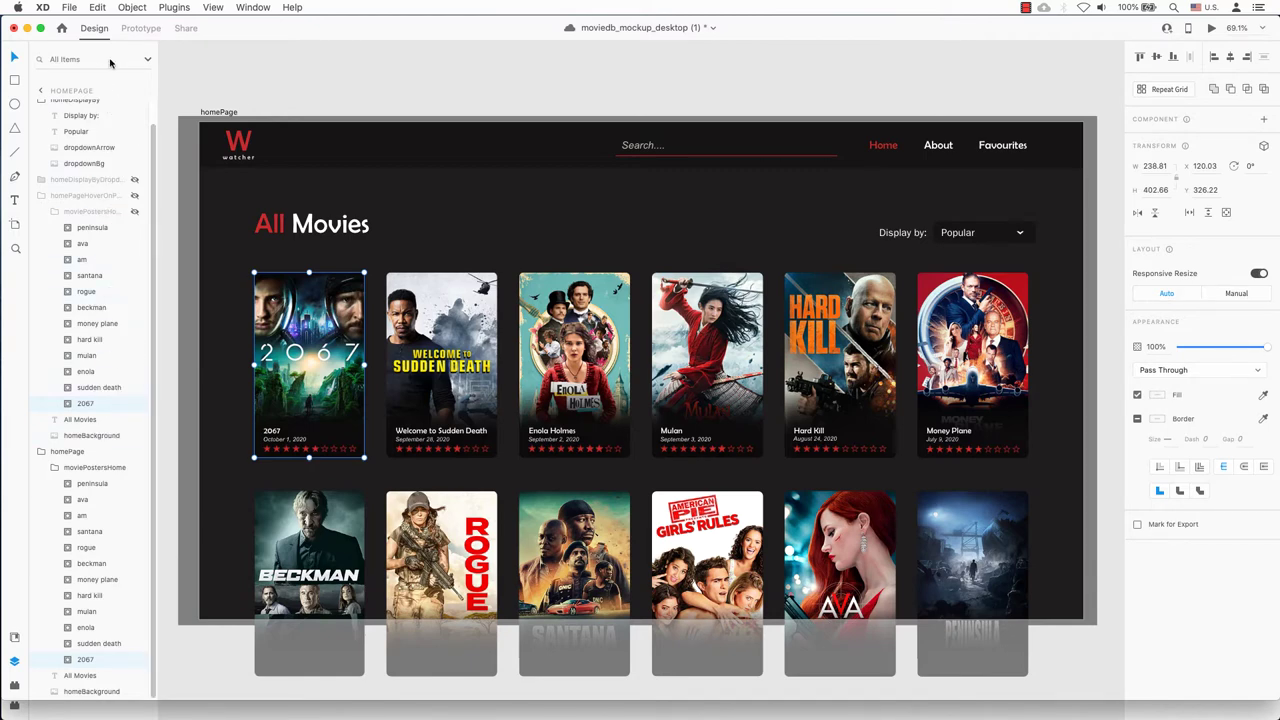
pyautogui.click(133, 7)
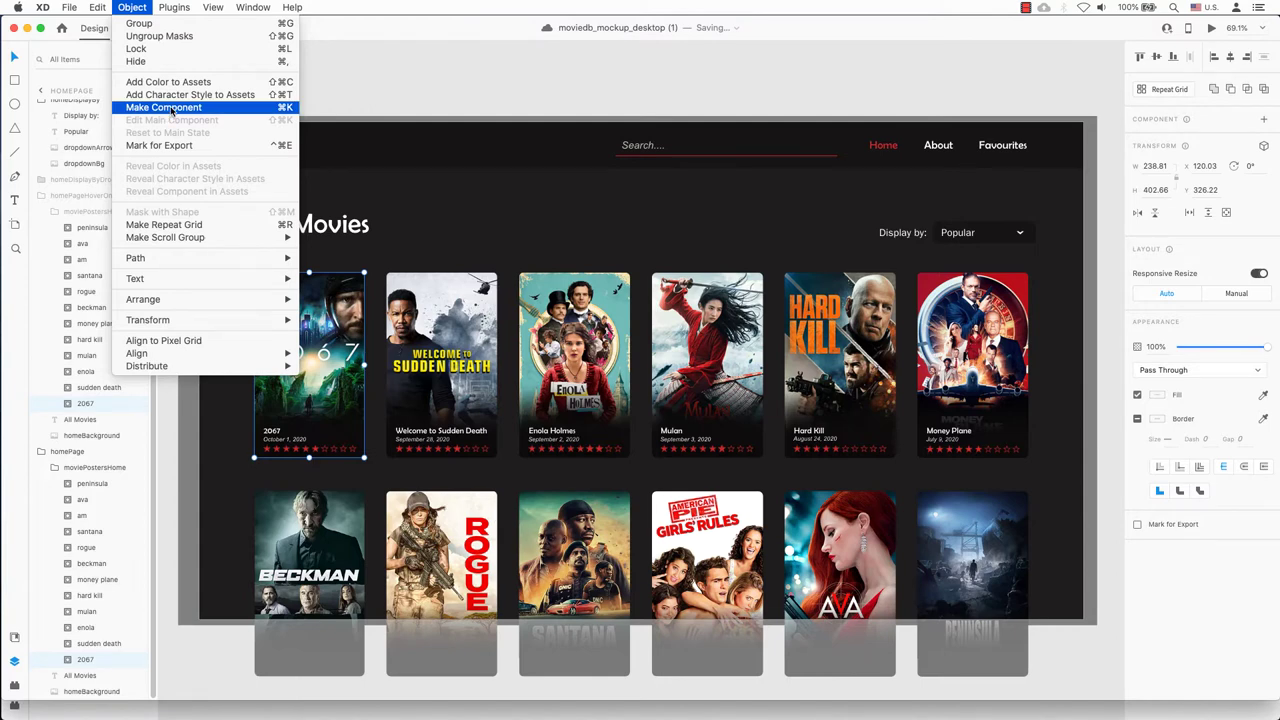
pyautogui.click(868, 79)
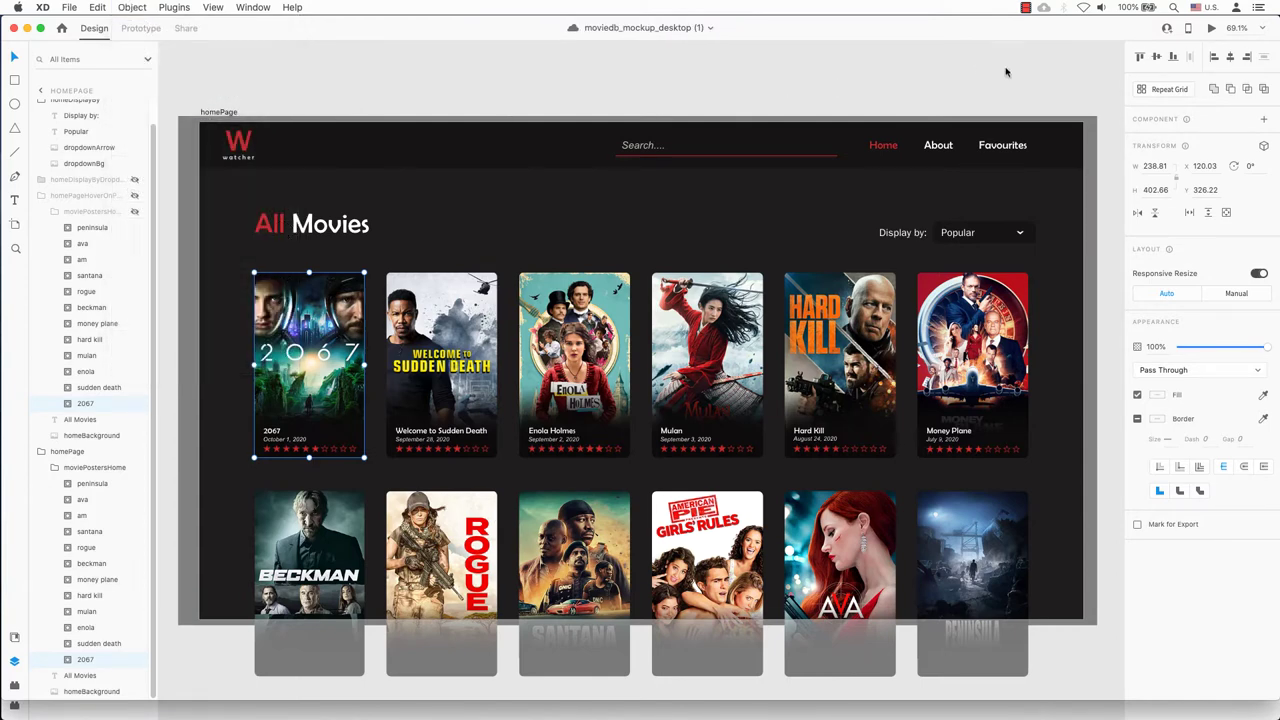
pyautogui.click(1266, 121)
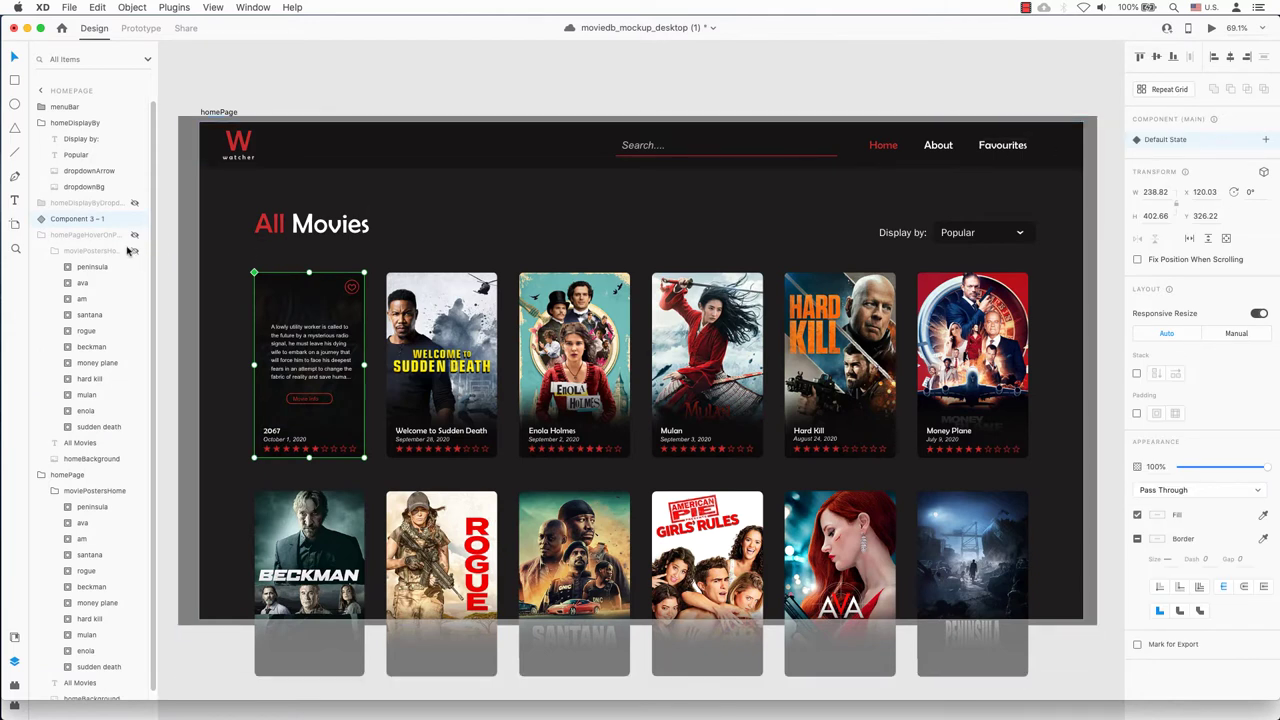
# Rename the new component to 2067.
pyautogui.doubleClick(76, 219)
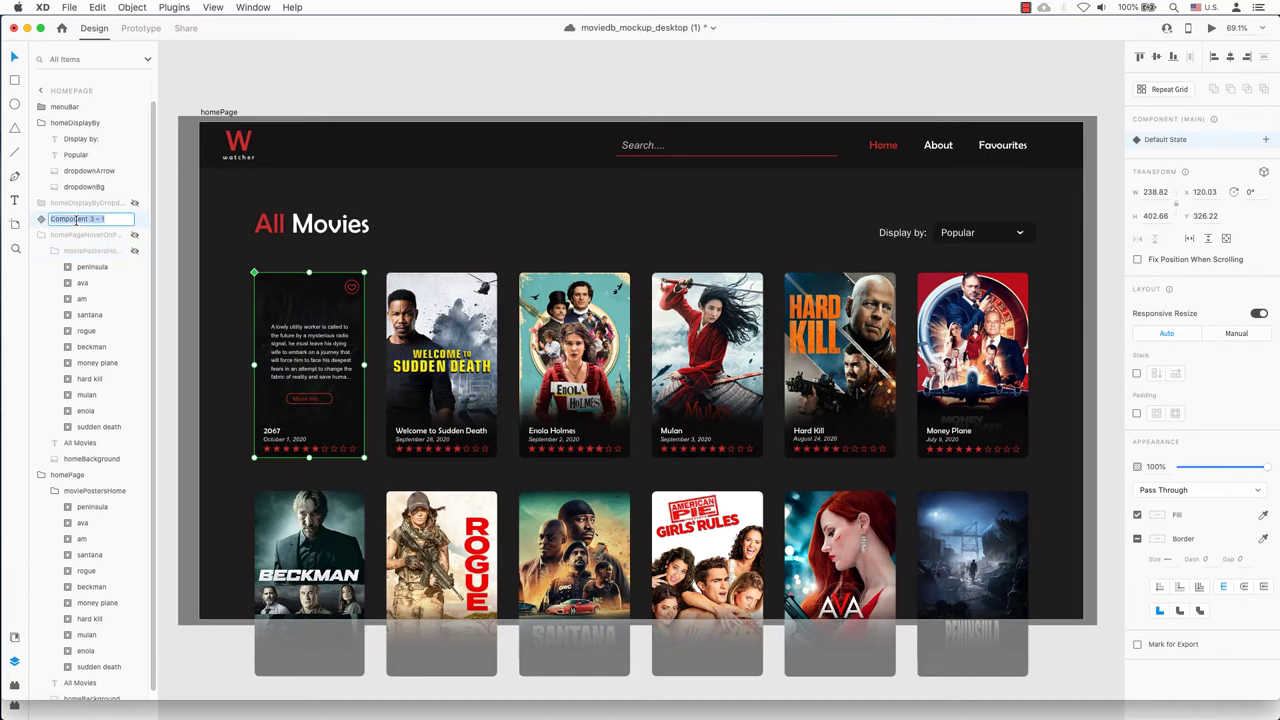
pyautogui.write('2067')
pyautogui.press('Return')
# Collapse the parent groups and expand the 2067 component's two inner groups.
pyautogui.click(40, 235)
pyautogui.click(41, 250)
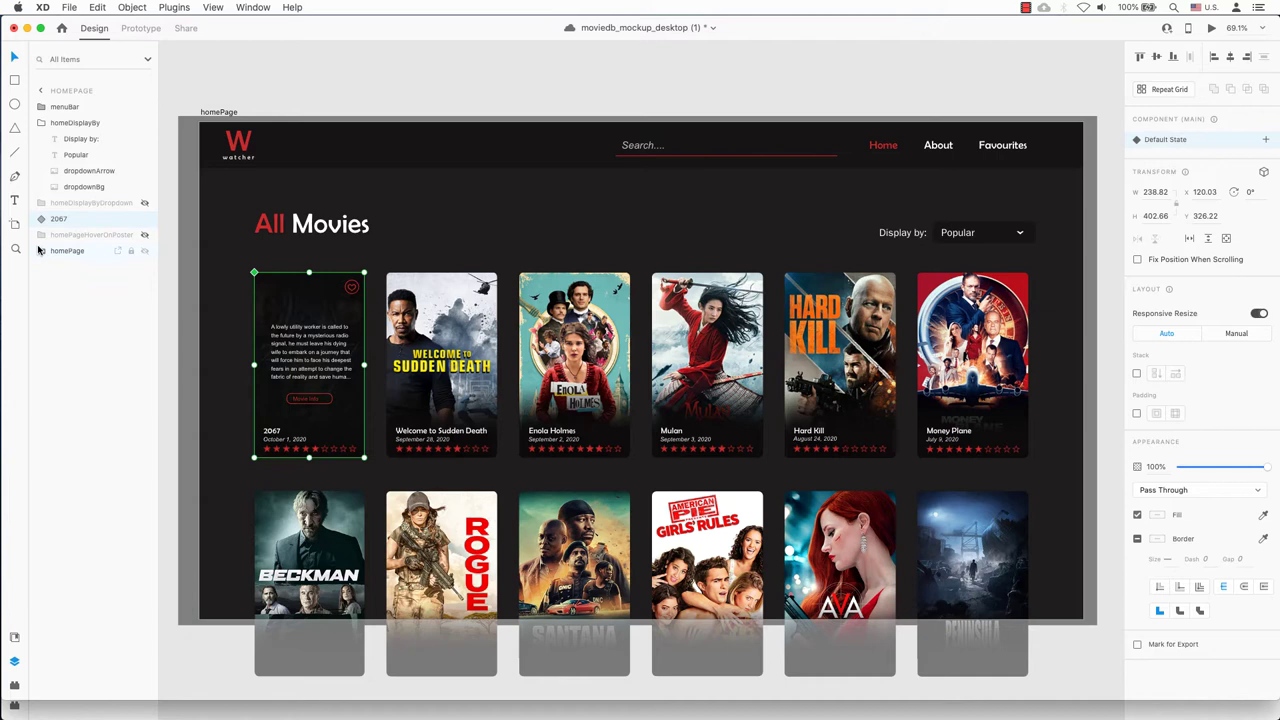
pyautogui.click(41, 219)
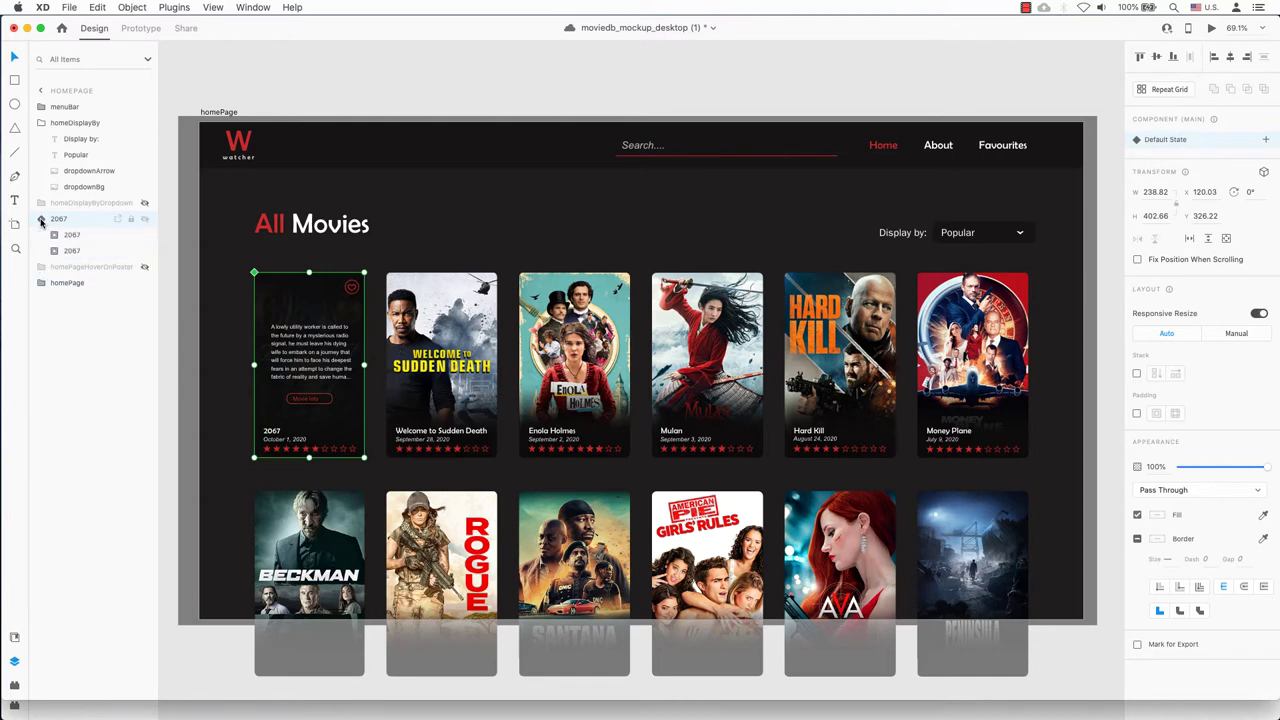
pyautogui.click(86, 240)
pyautogui.click(76, 285)
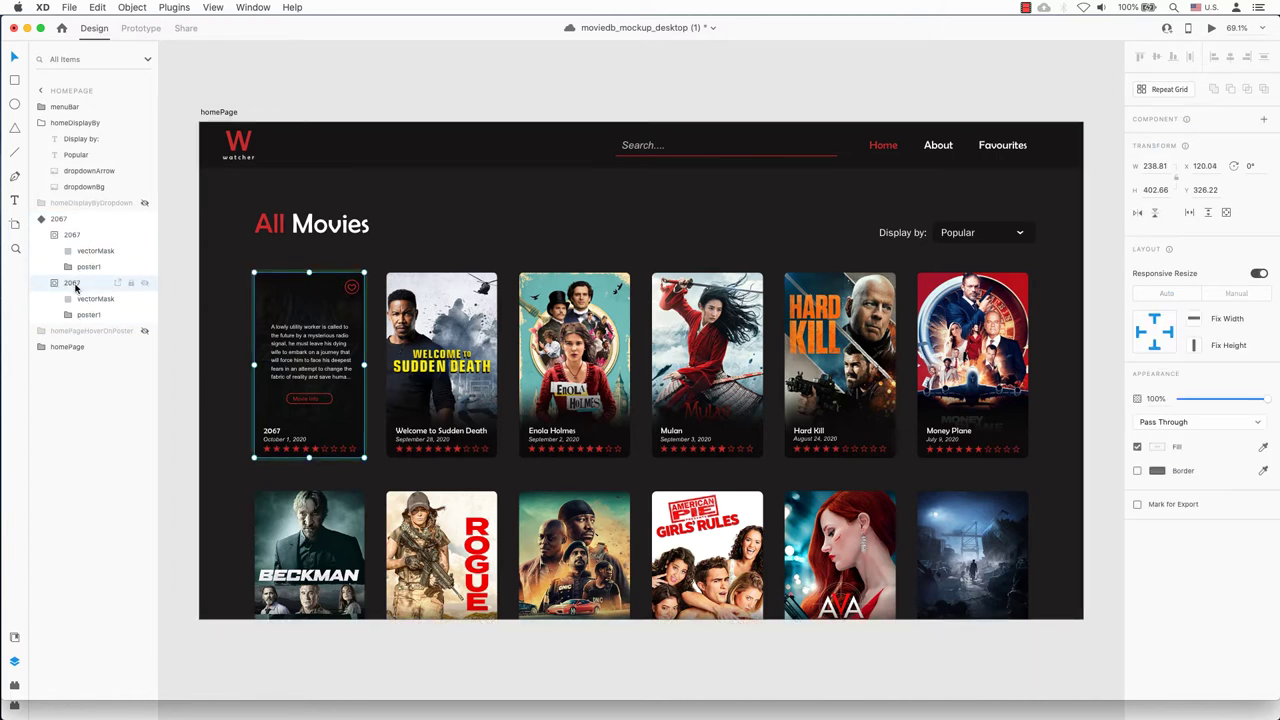
pyautogui.click(67, 314)
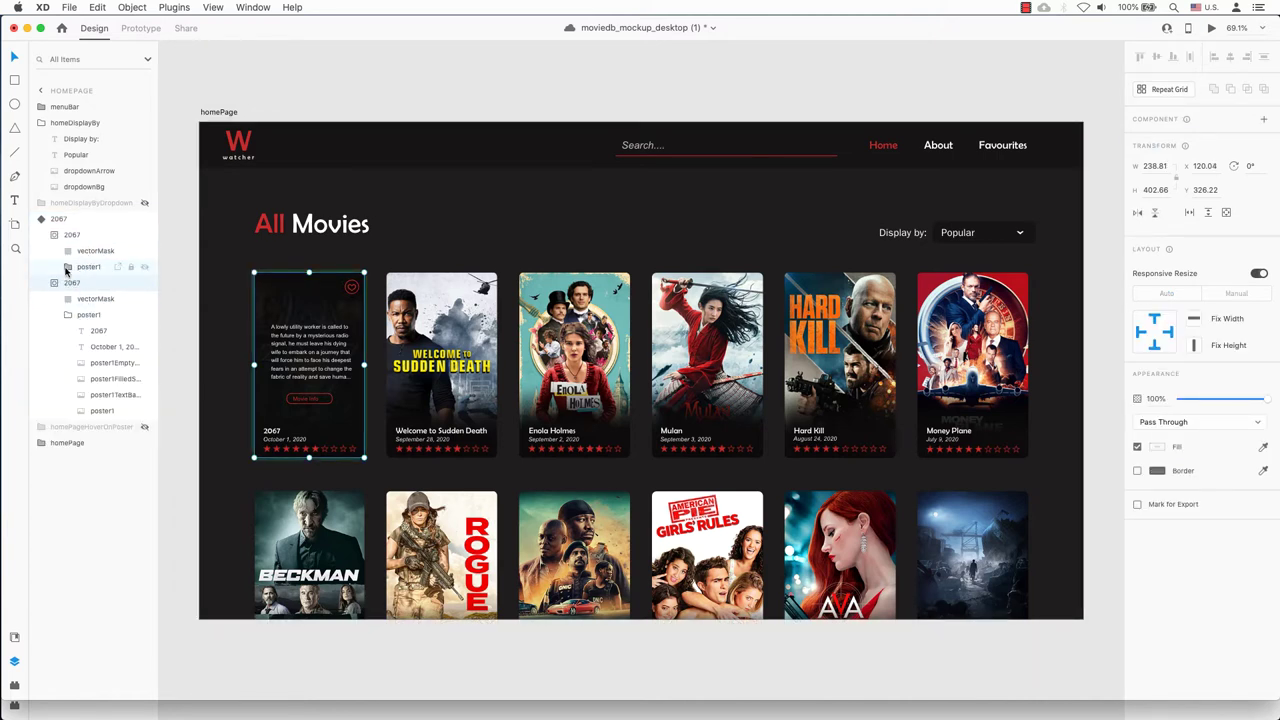
pyautogui.click(66, 268)
# Rename the first inner group '2067 movieInfo' and start renaming the second.
pyautogui.doubleClick(72, 234)
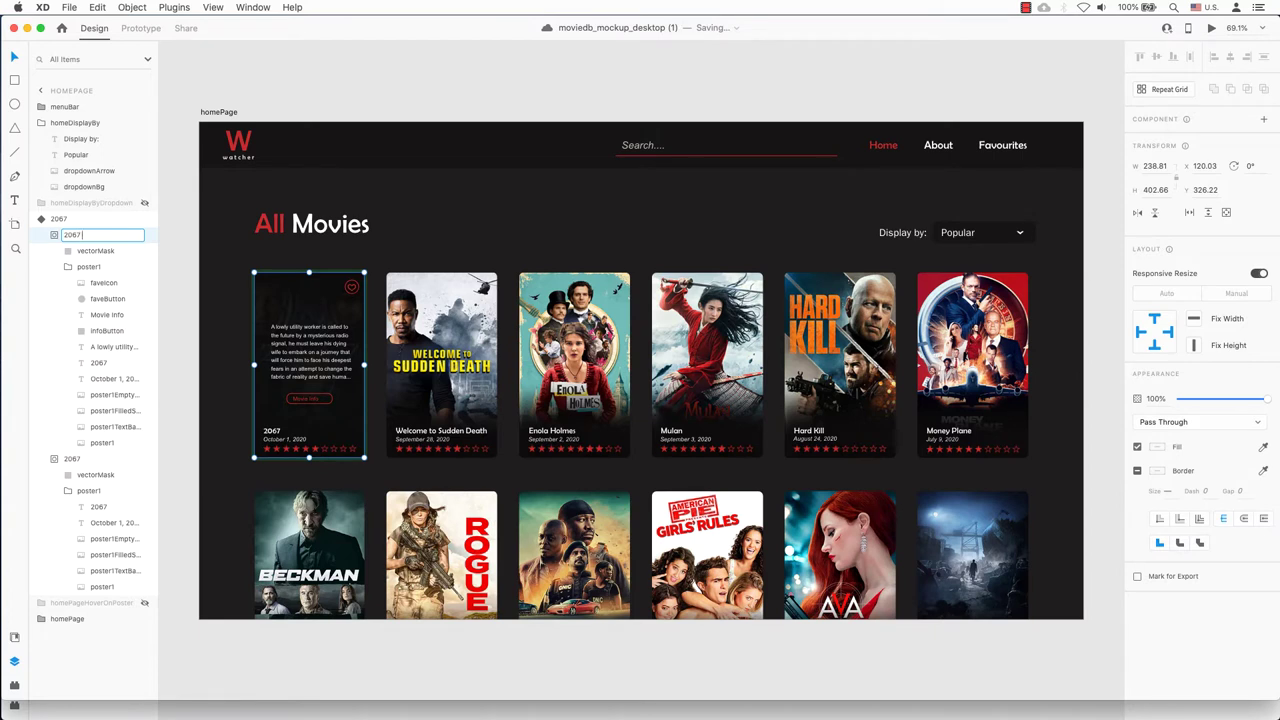
pyautogui.press('BackSpace')
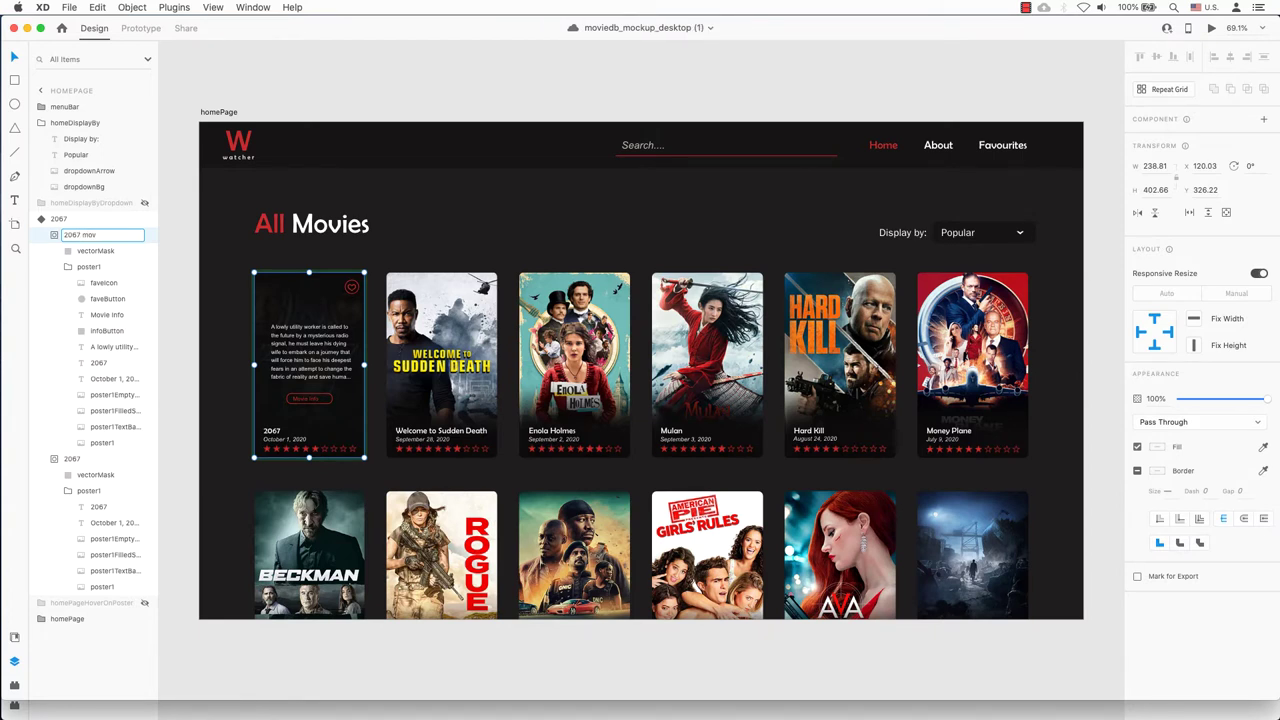
pyautogui.write('movieInfo')
pyautogui.click(80, 458)
pyautogui.doubleClick(80, 458)
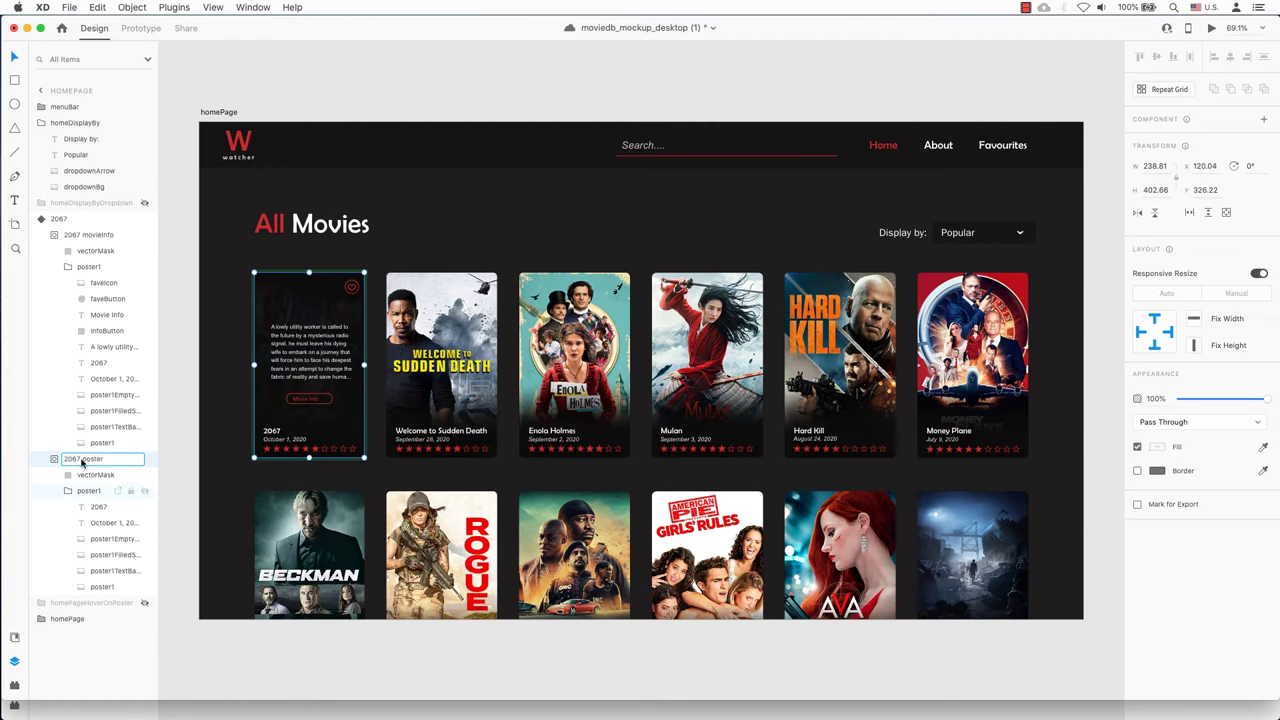
# Name the second group '2067 poster' and add a Hover State to the 2067 component.
pyautogui.click(46, 432)
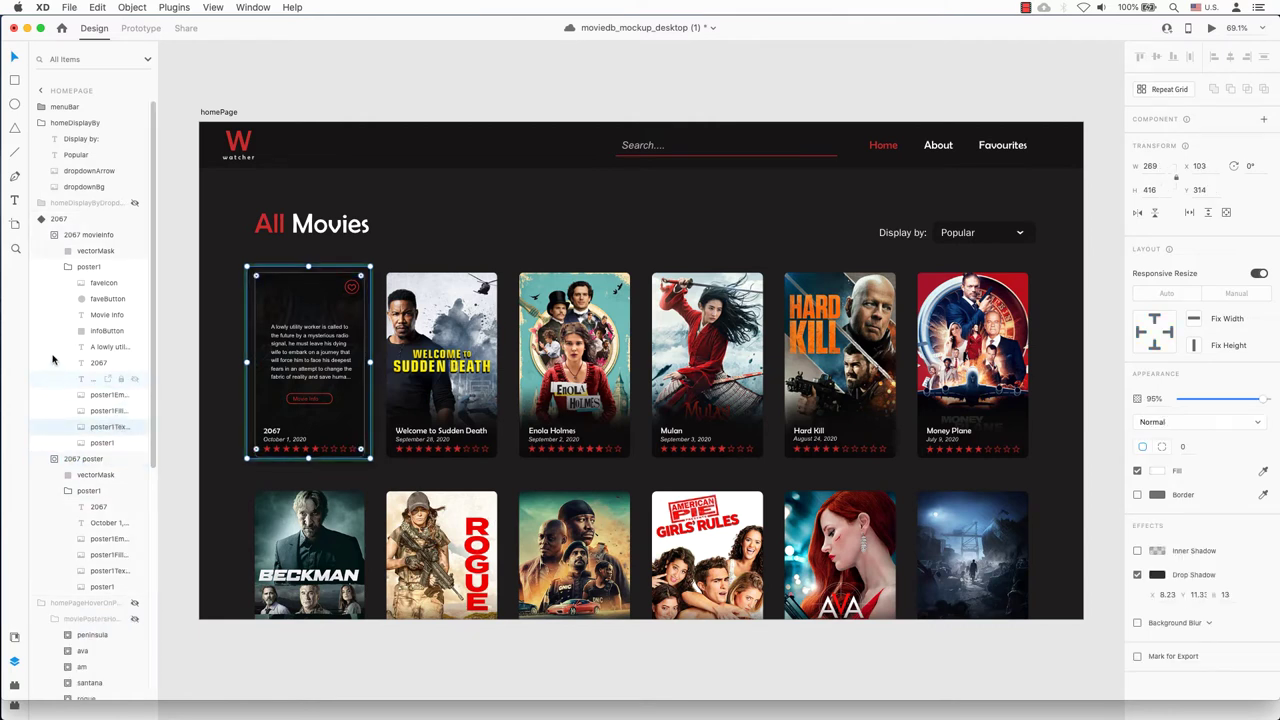
pyautogui.click(74, 222)
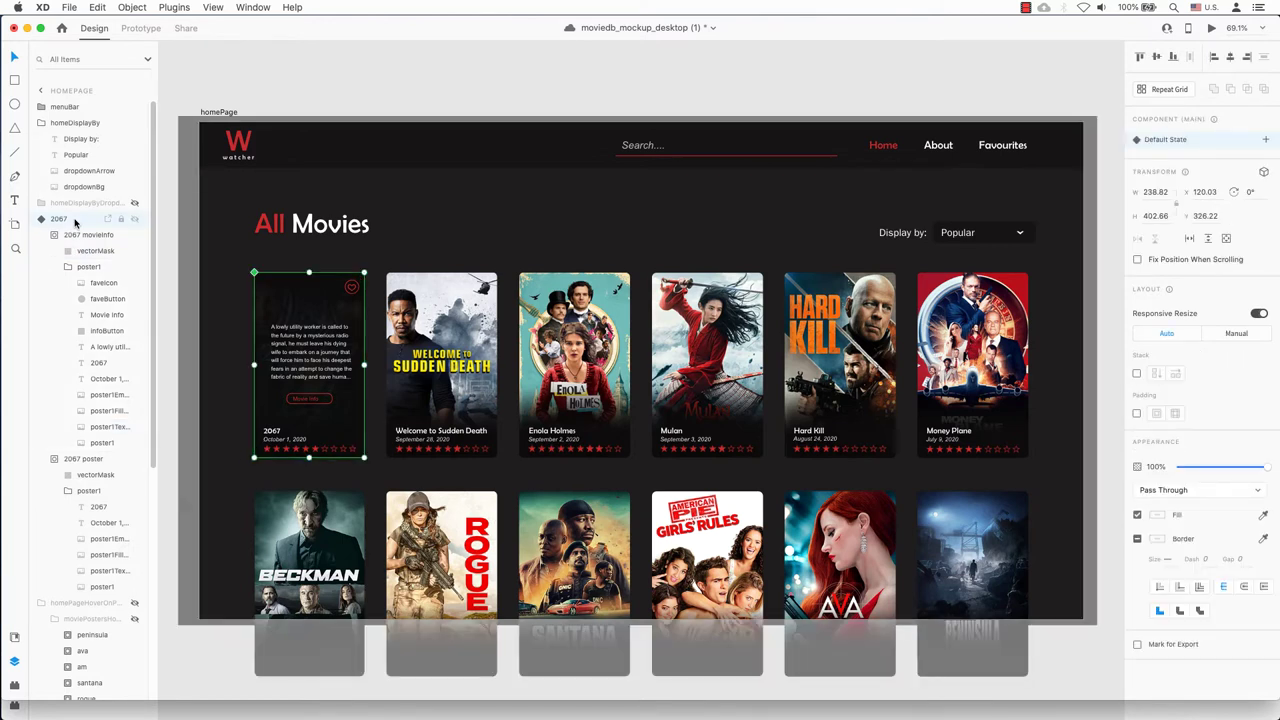
pyautogui.click(1268, 142)
pyautogui.click(1190, 170)
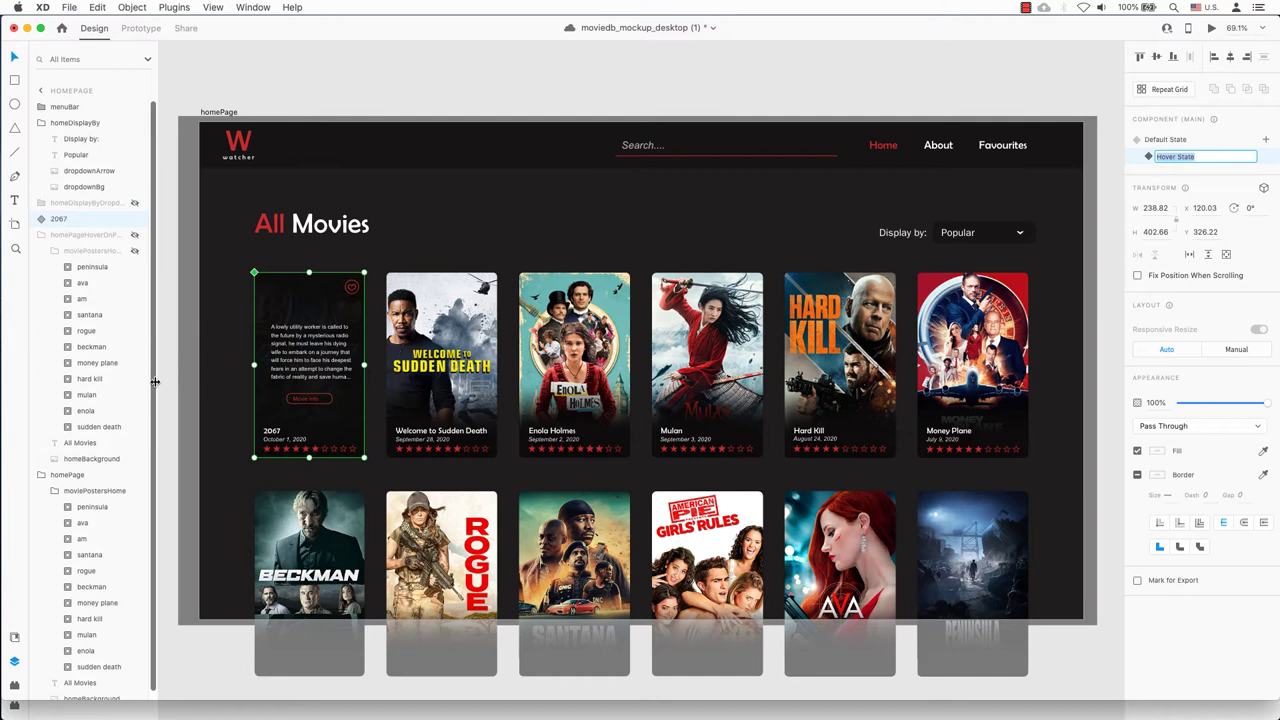
pyautogui.press('Return')
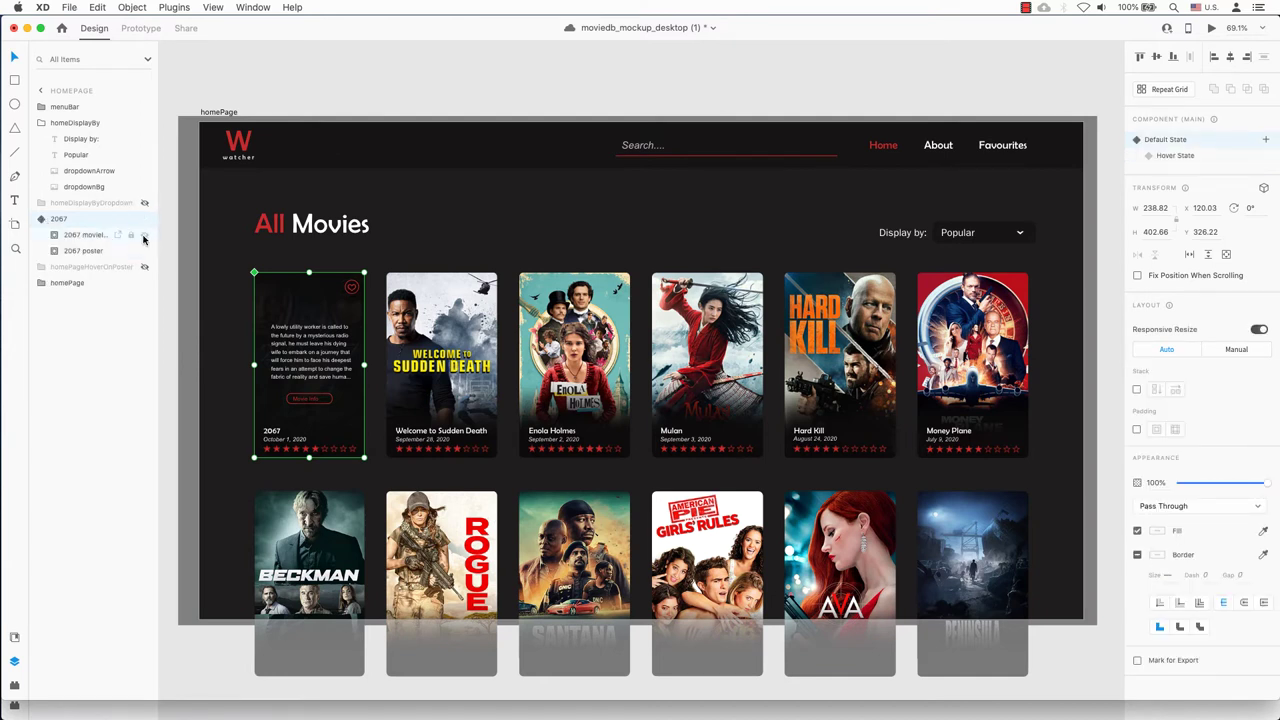
# In the Default State, hide 2067 movieInfo so only the poster shows.
pyautogui.click(145, 251)
pyautogui.click(145, 236)
pyautogui.click(145, 236)
pyautogui.click(145, 251)
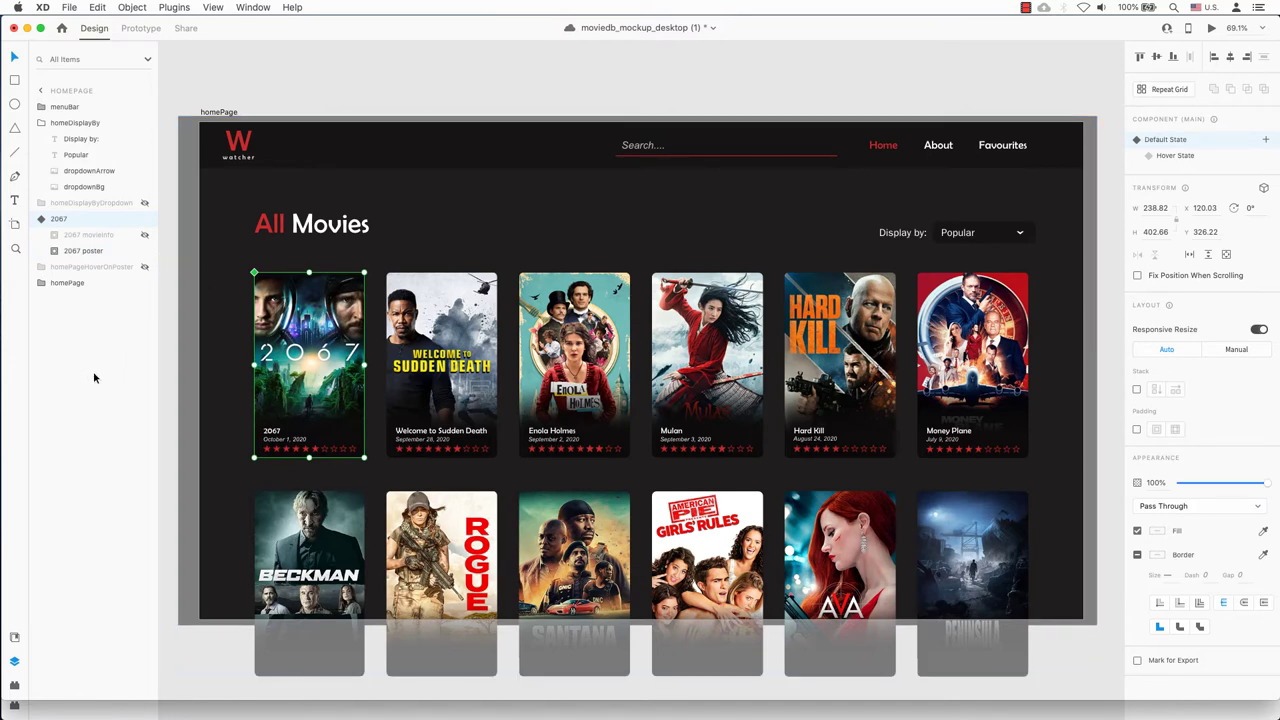
# In the Hover State, hide the 2067 poster and show the 2067 movieInfo overlay.
pyautogui.click(1175, 156)
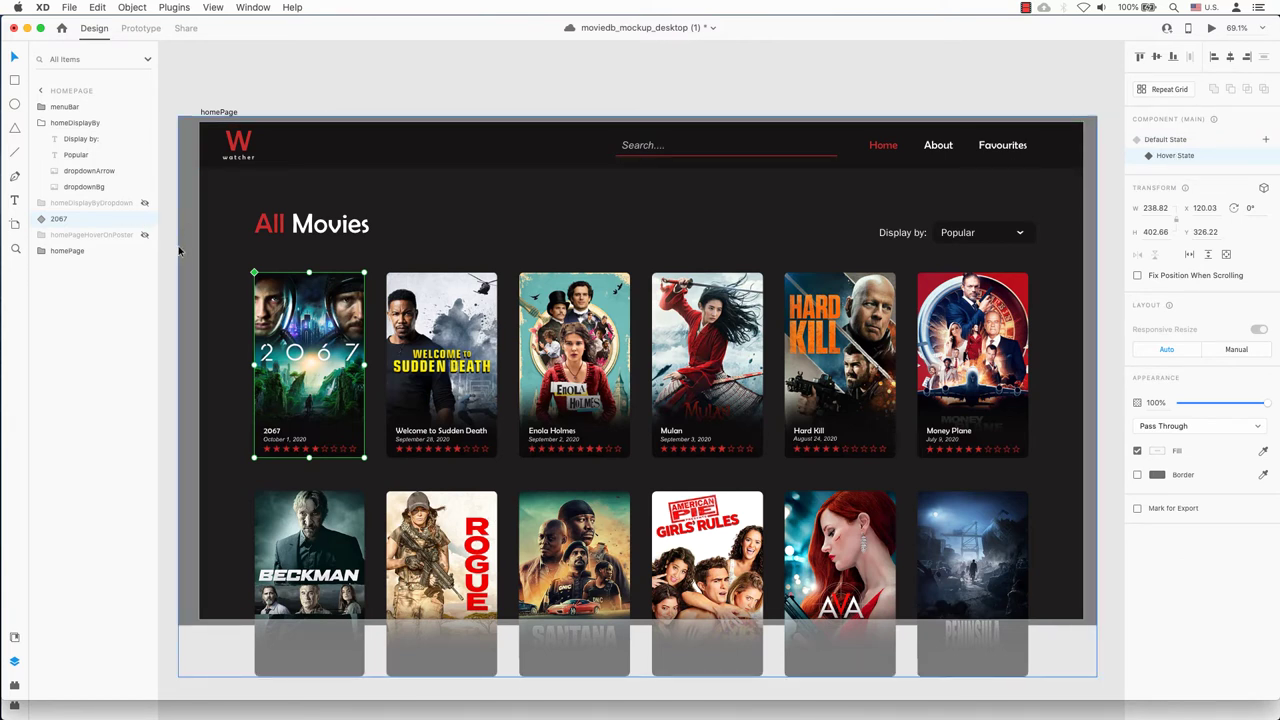
pyautogui.click(41, 219)
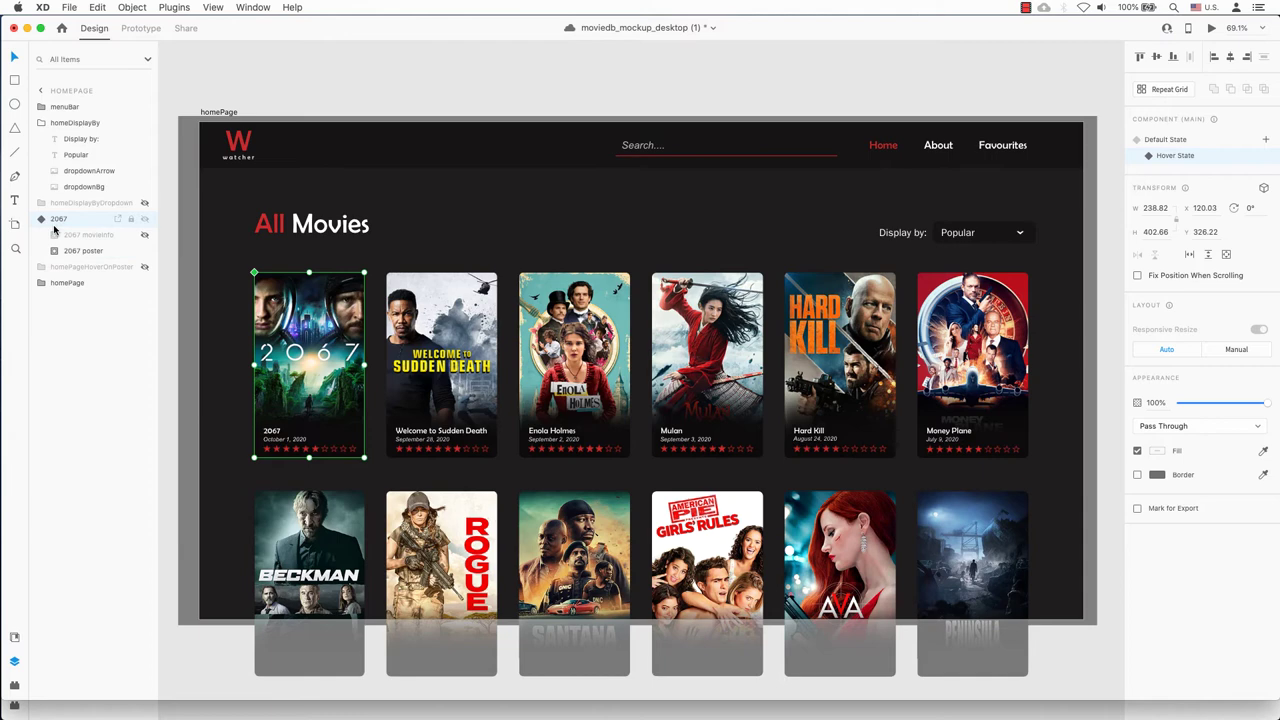
pyautogui.click(145, 252)
pyautogui.click(145, 234)
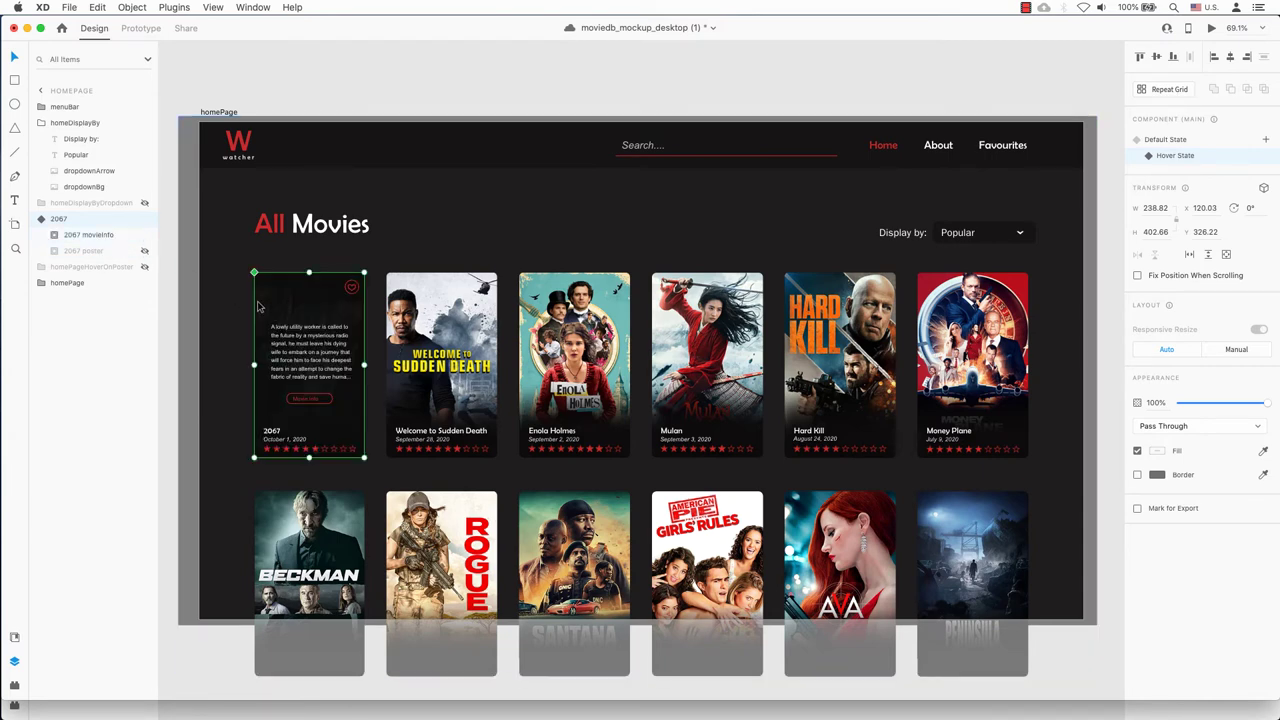
pyautogui.click(137, 342)
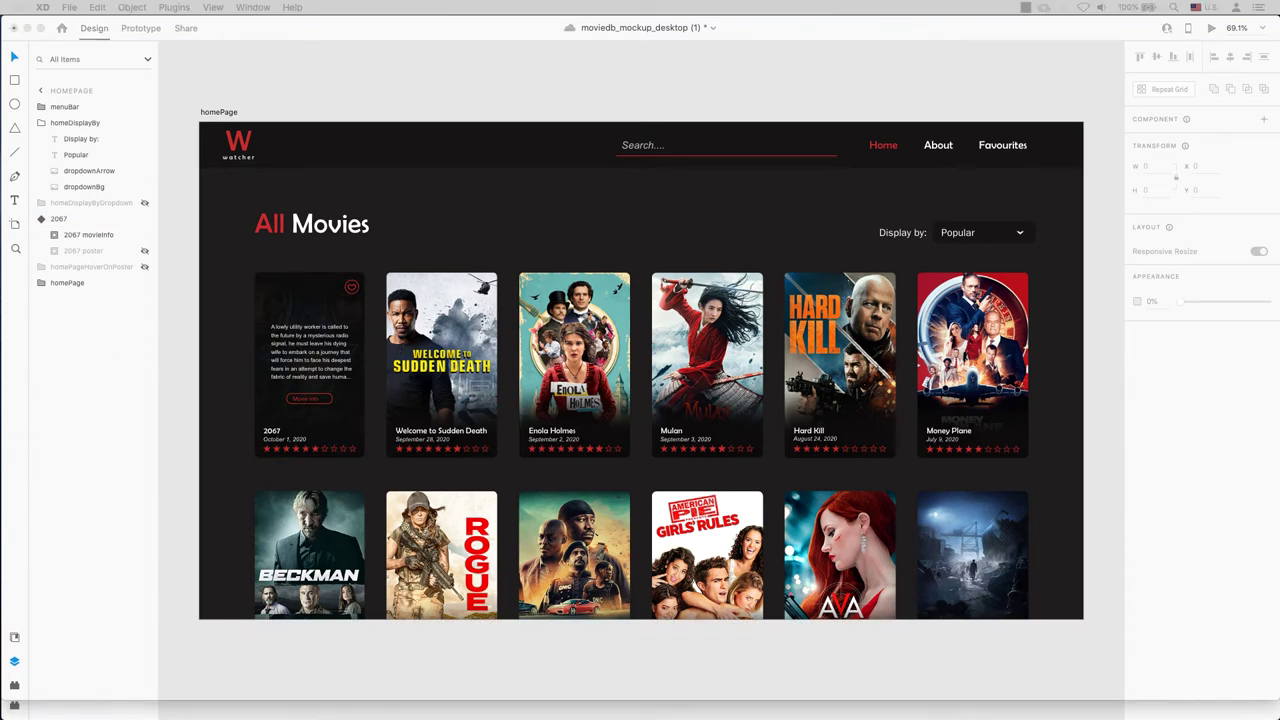
pyautogui.click(42, 219)
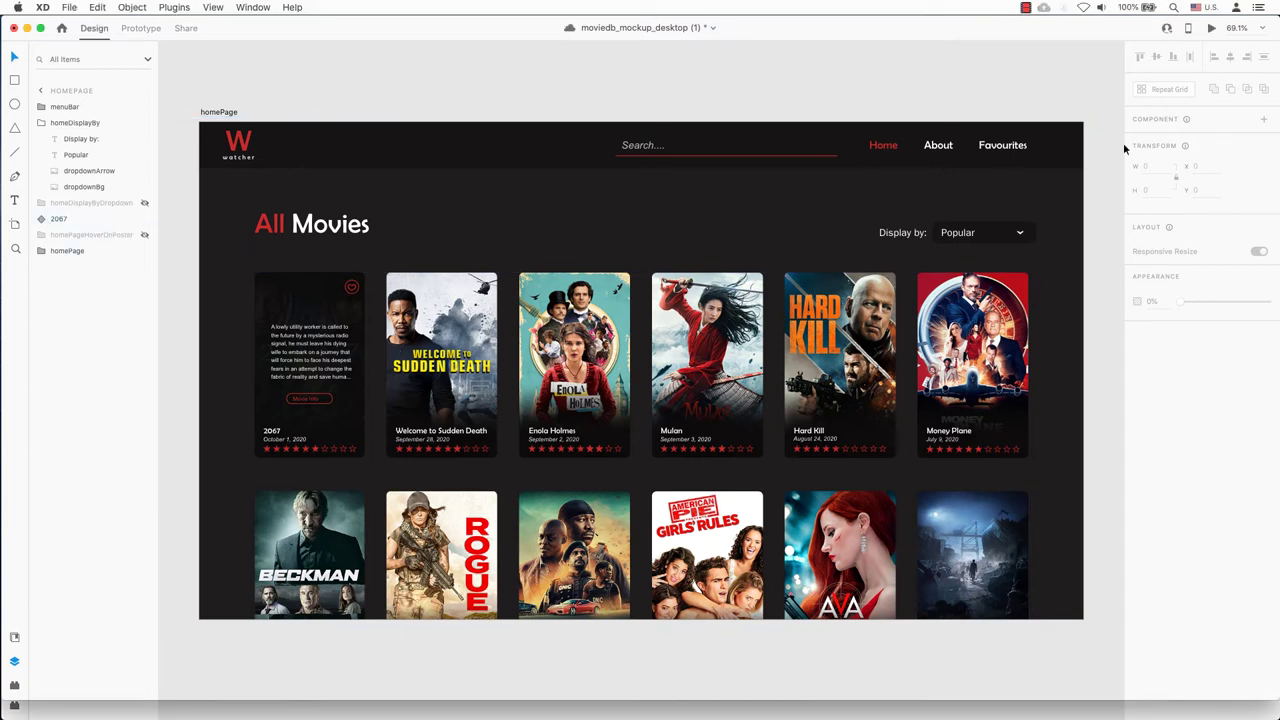
pyautogui.click(67, 218)
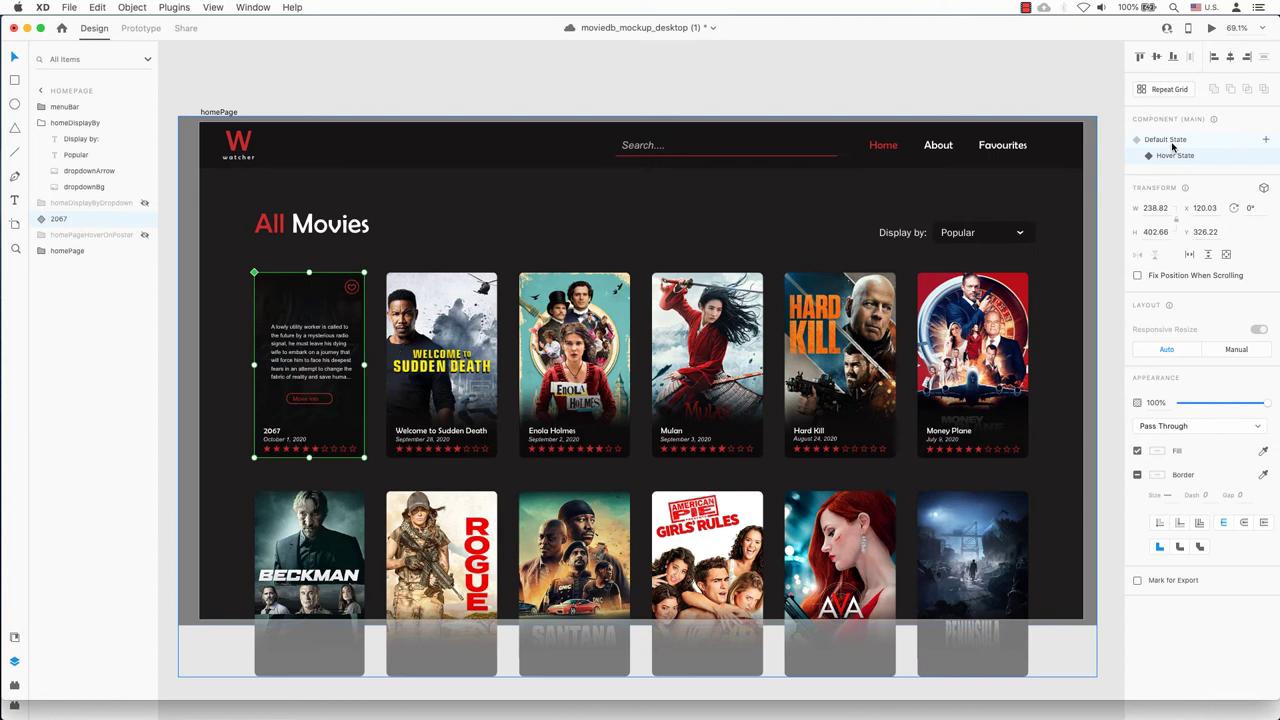
pyautogui.click(1174, 142)
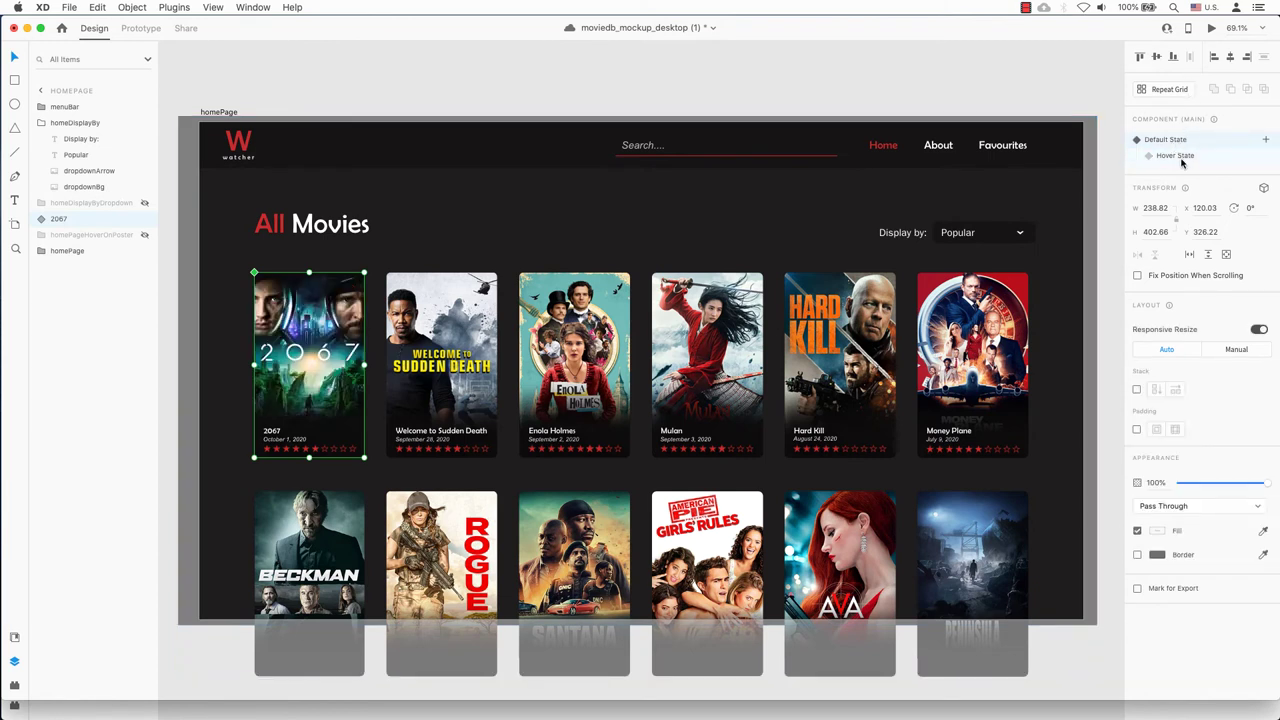
pyautogui.click(1182, 157)
pyautogui.click(1177, 141)
pyautogui.click(1189, 156)
pyautogui.click(1177, 143)
pyautogui.click(1183, 157)
pyautogui.click(1177, 143)
pyautogui.click(1189, 157)
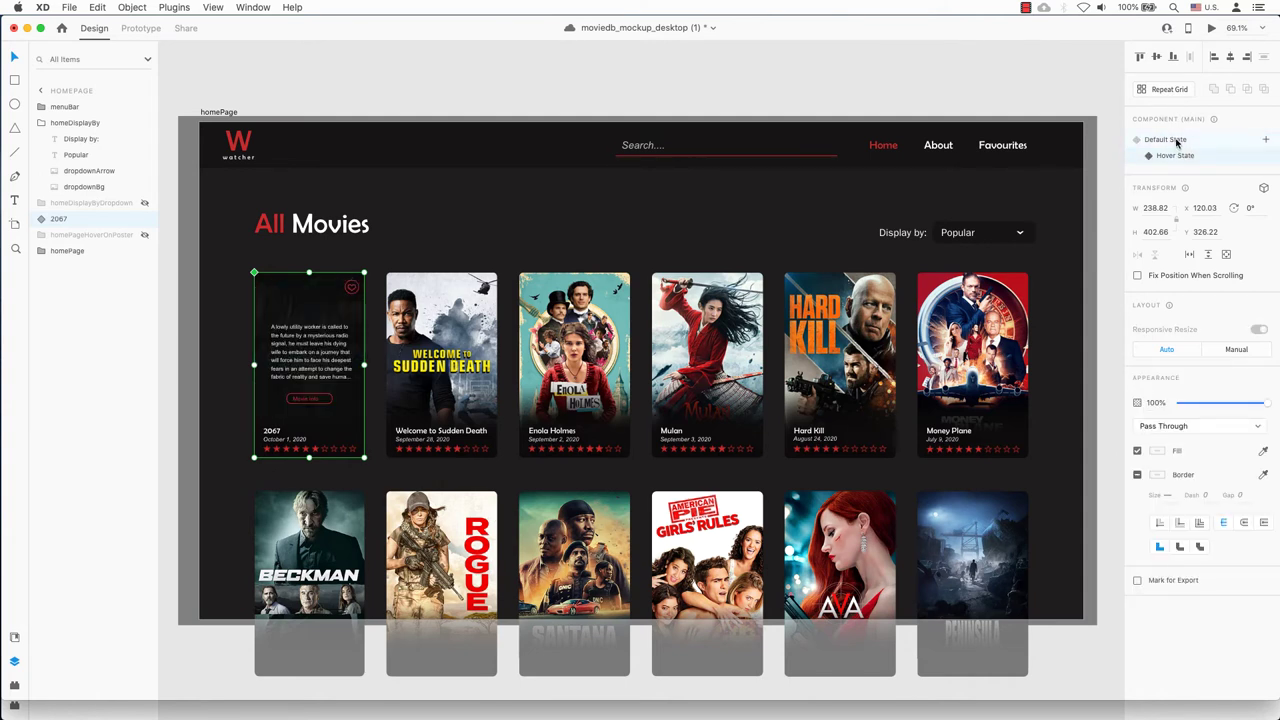
pyautogui.click(1177, 143)
pyautogui.click(1183, 157)
pyautogui.click(1177, 143)
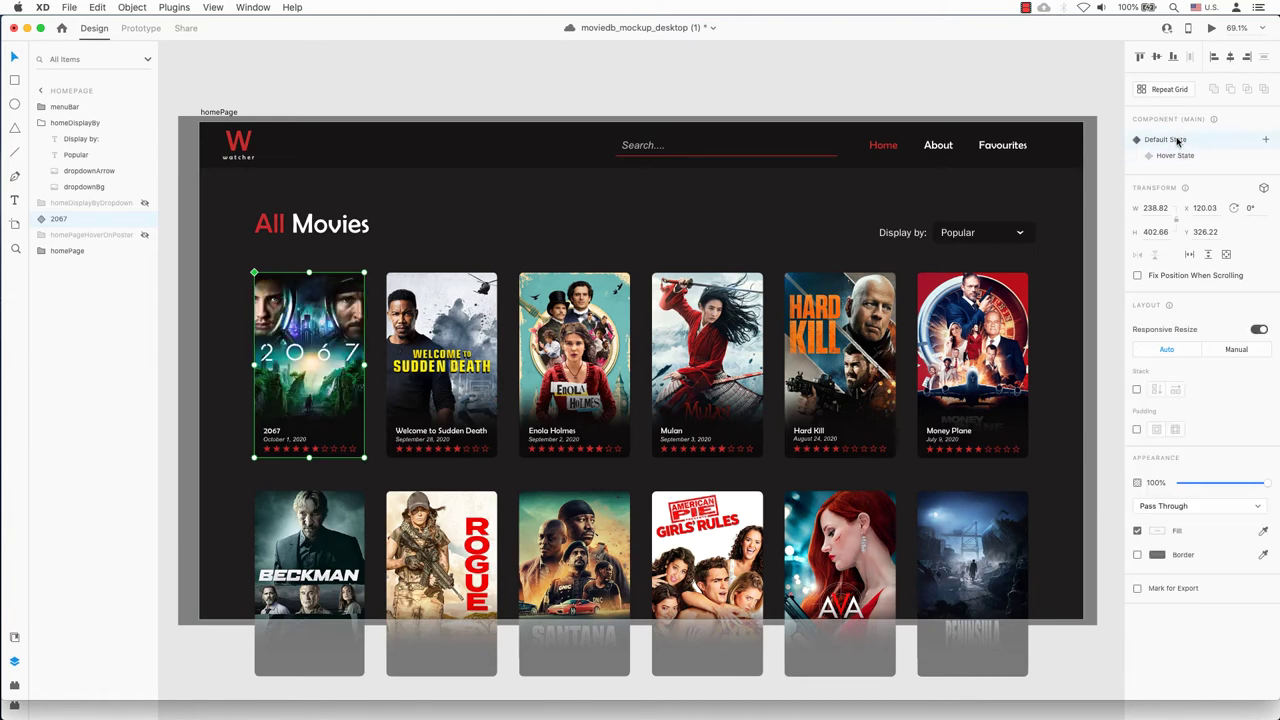
pyautogui.click(1190, 157)
pyautogui.click(1177, 143)
pyautogui.click(1184, 157)
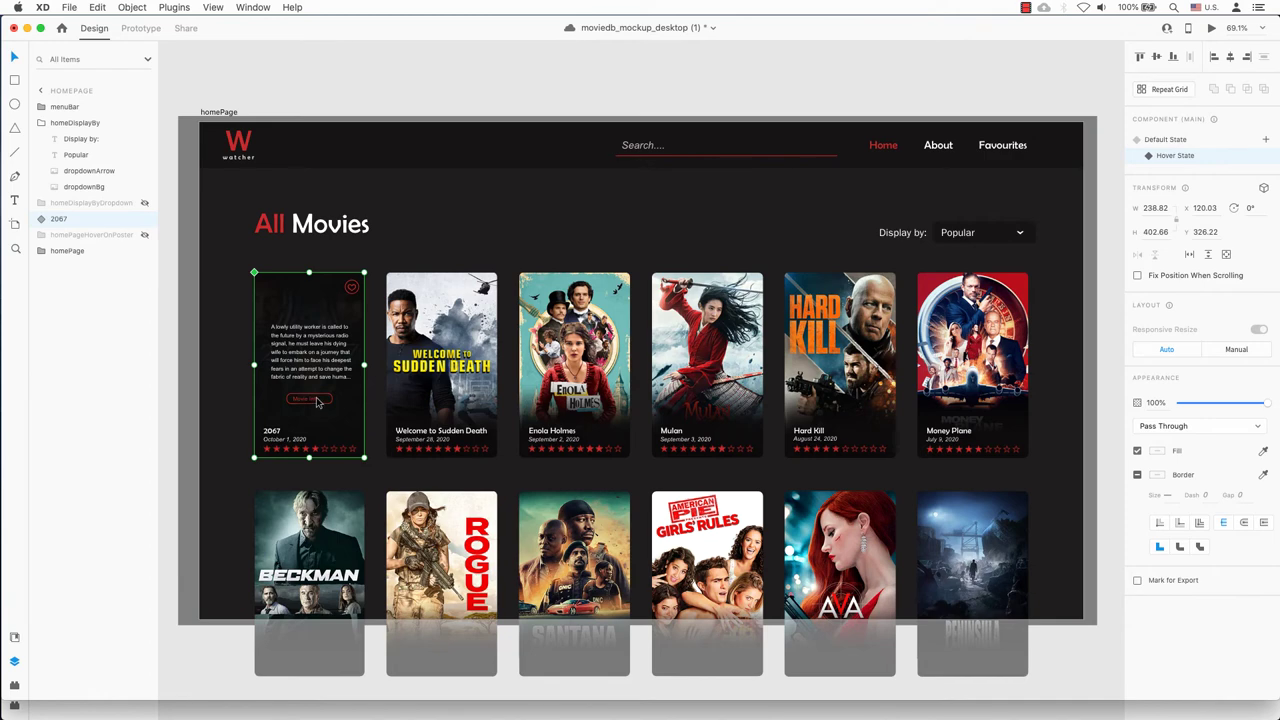
# In Prototype mode, make tapping the Movie Info button go to the singlePage artboard.
pyautogui.press('super+2')
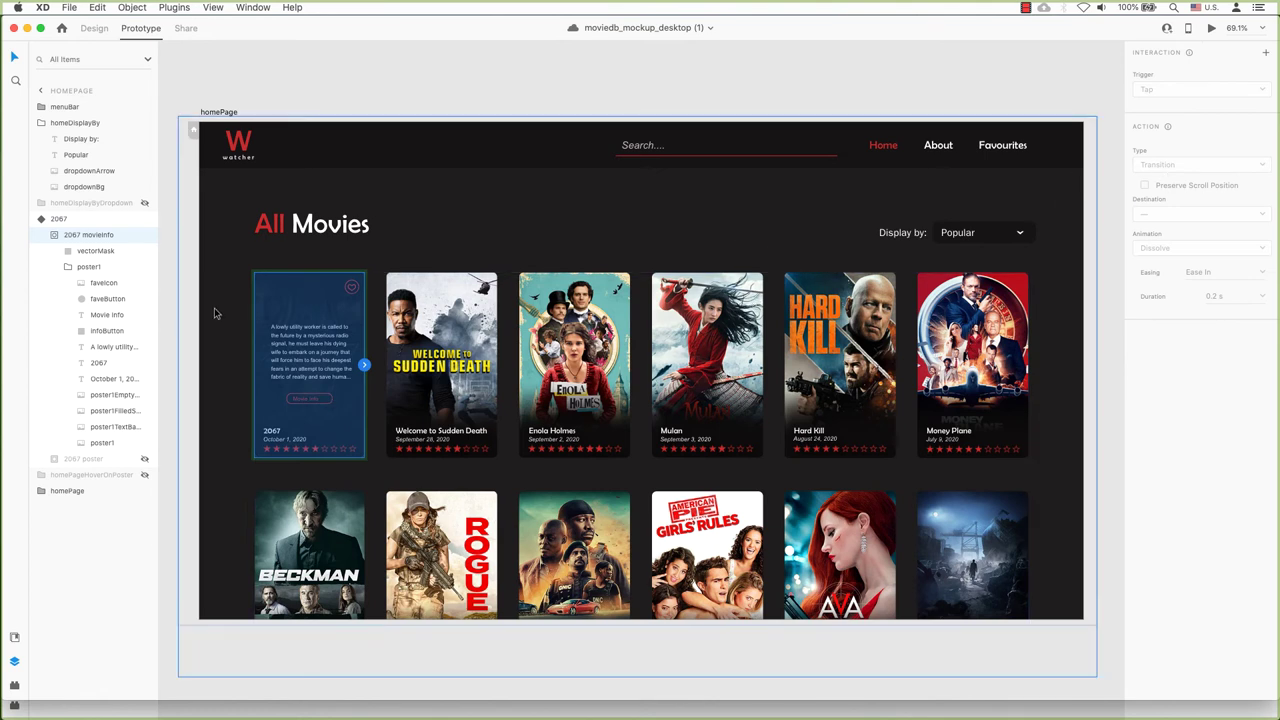
pyautogui.click(99, 319)
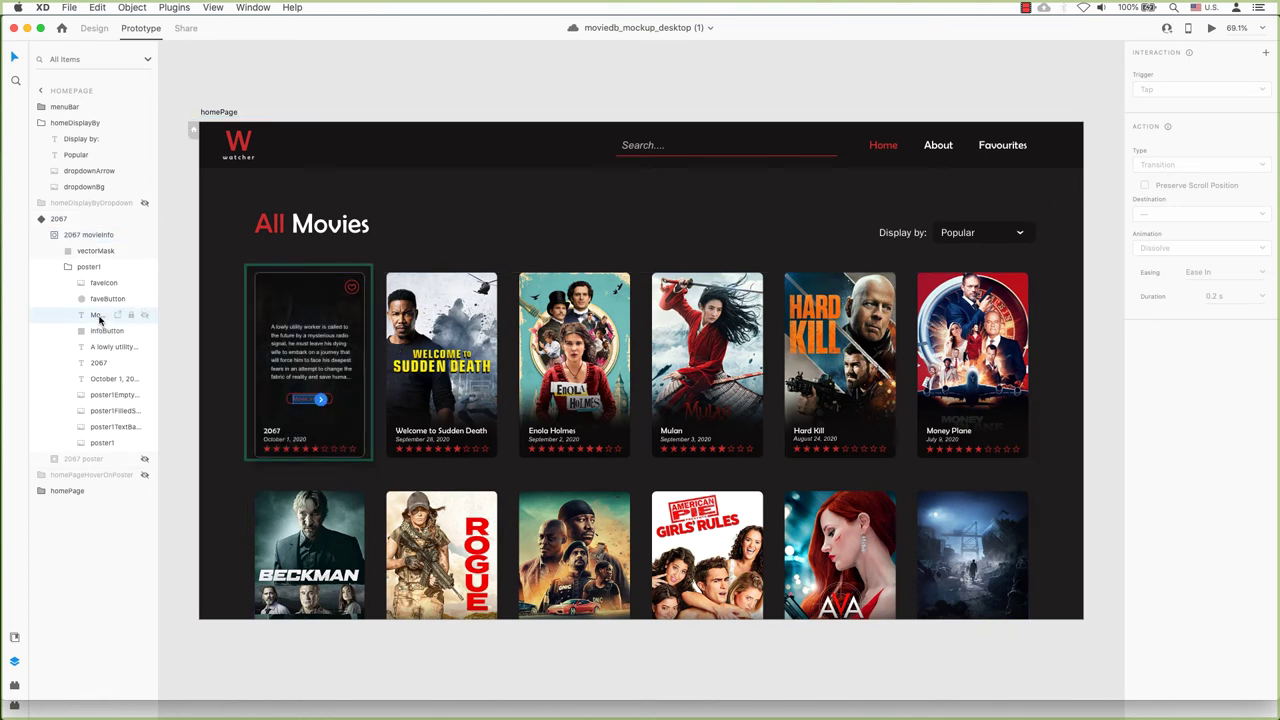
pyautogui.click(1266, 54)
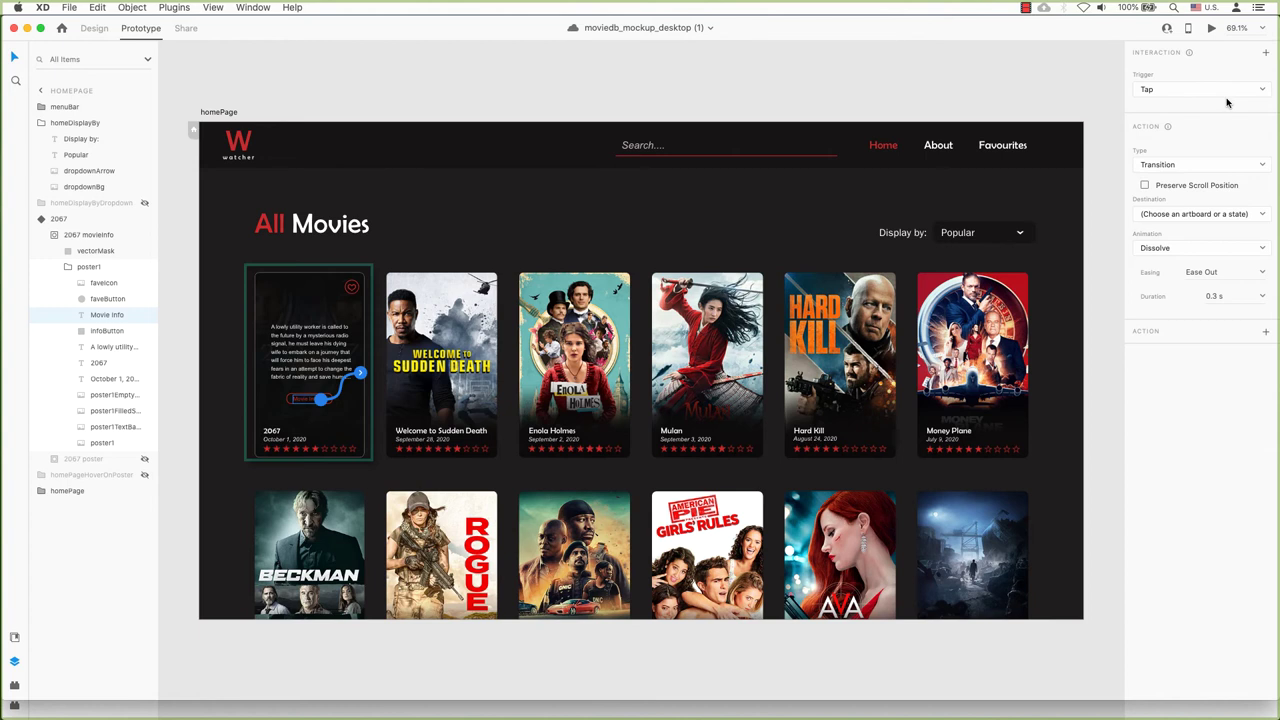
pyautogui.click(1162, 216)
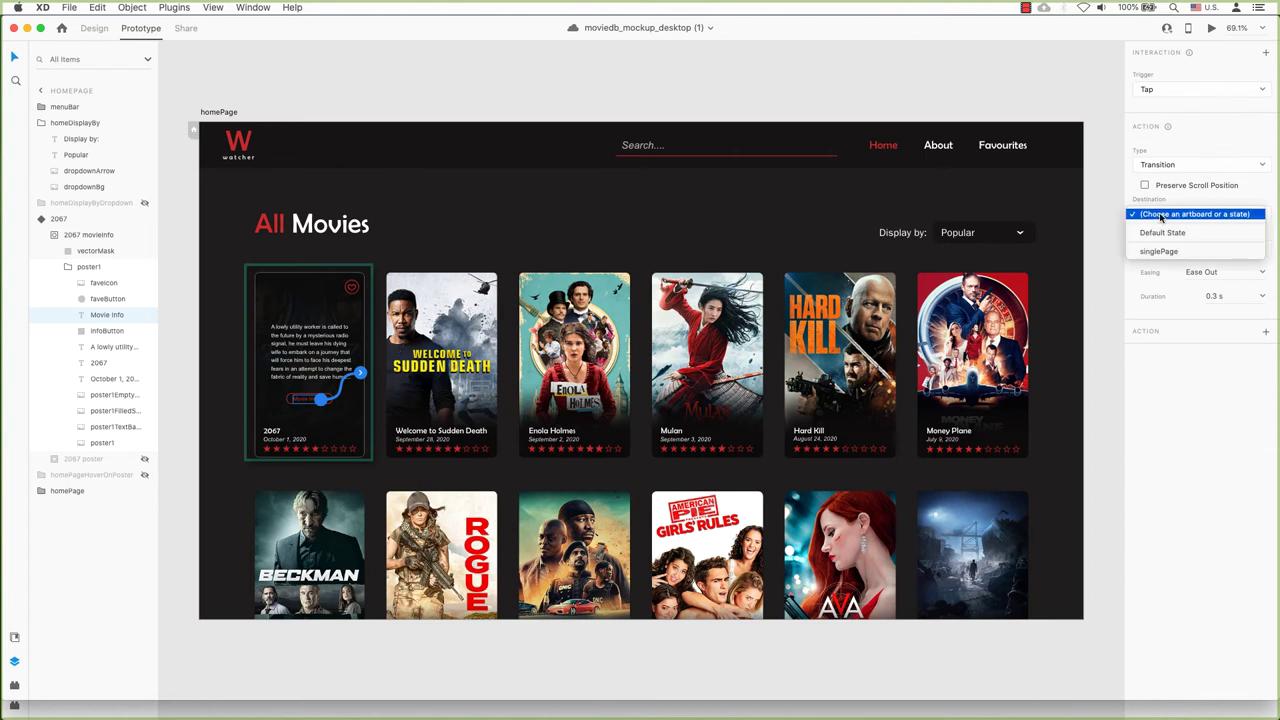
pyautogui.click(1160, 251)
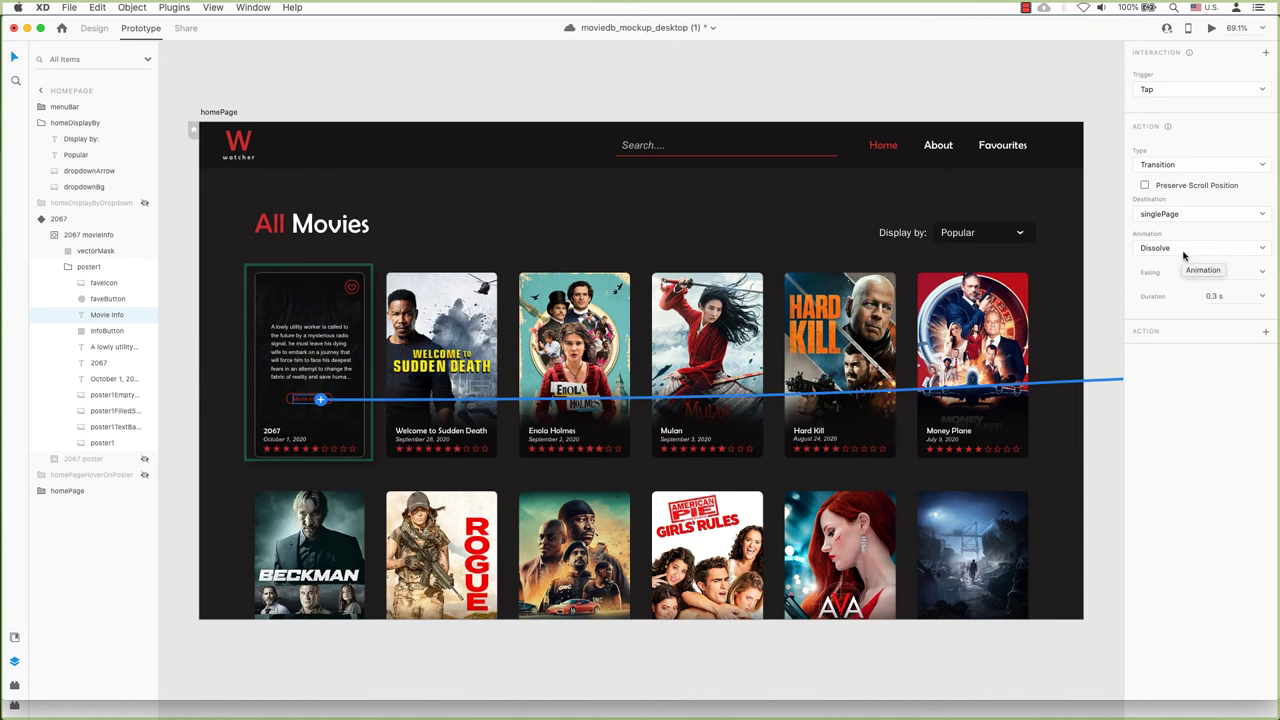
pyautogui.click(288, 405)
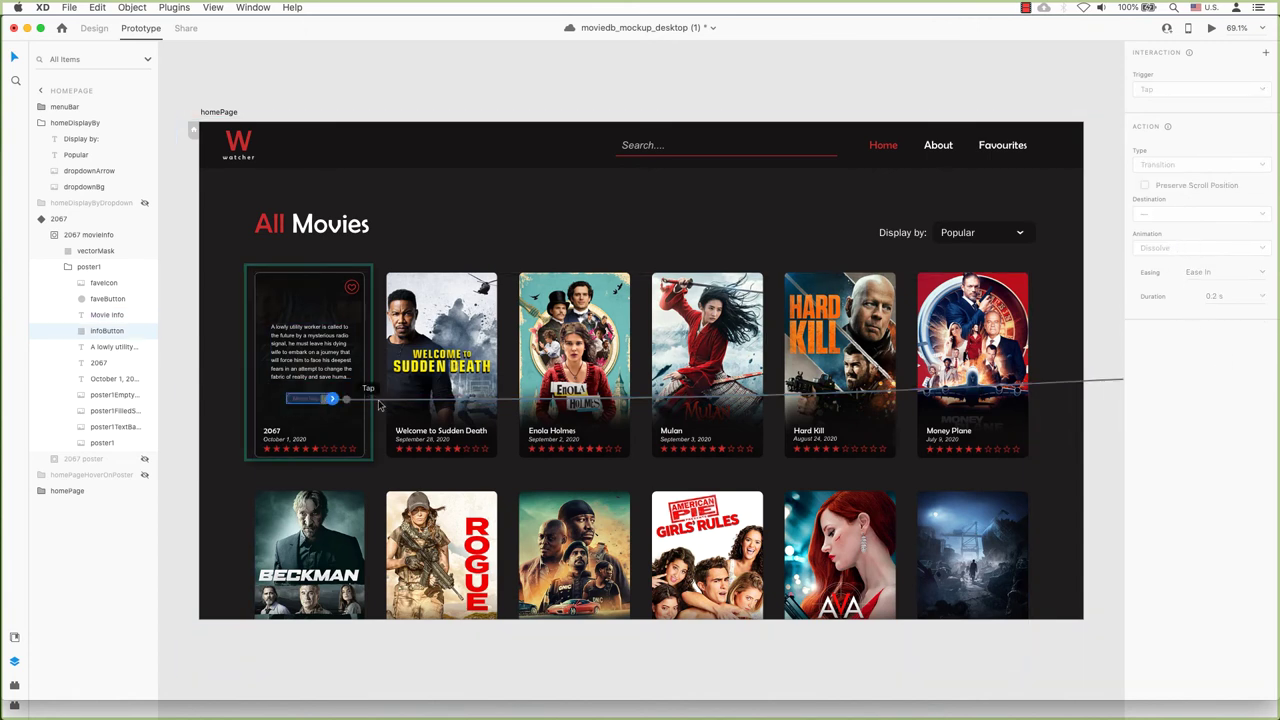
# Give the infoButton its own Tap interaction leading to singlePage.
pyautogui.click(1266, 57)
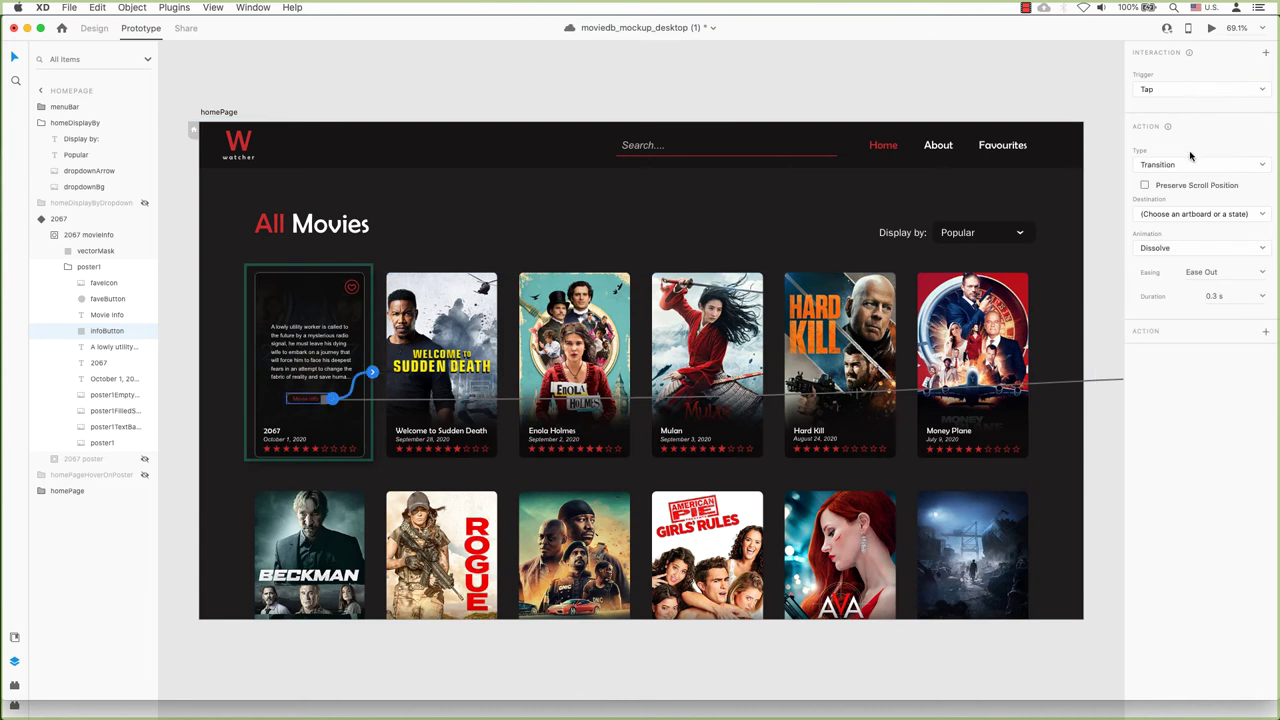
pyautogui.click(1178, 216)
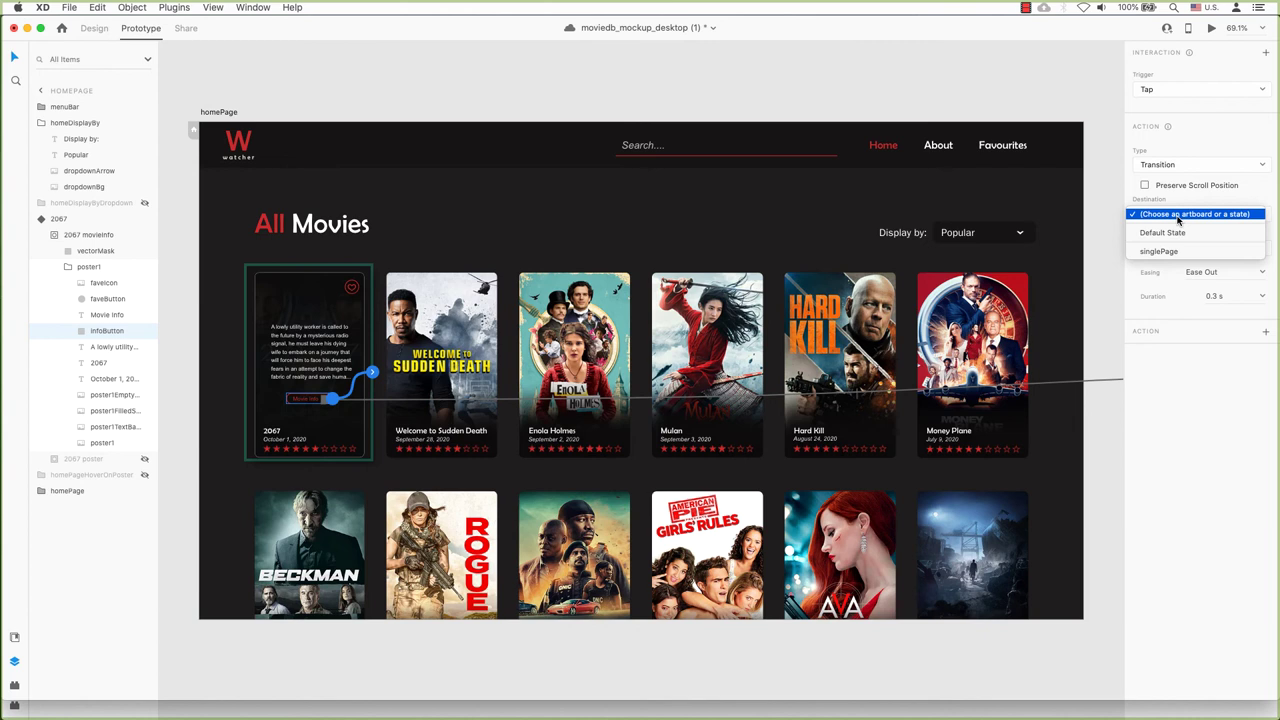
pyautogui.click(1160, 251)
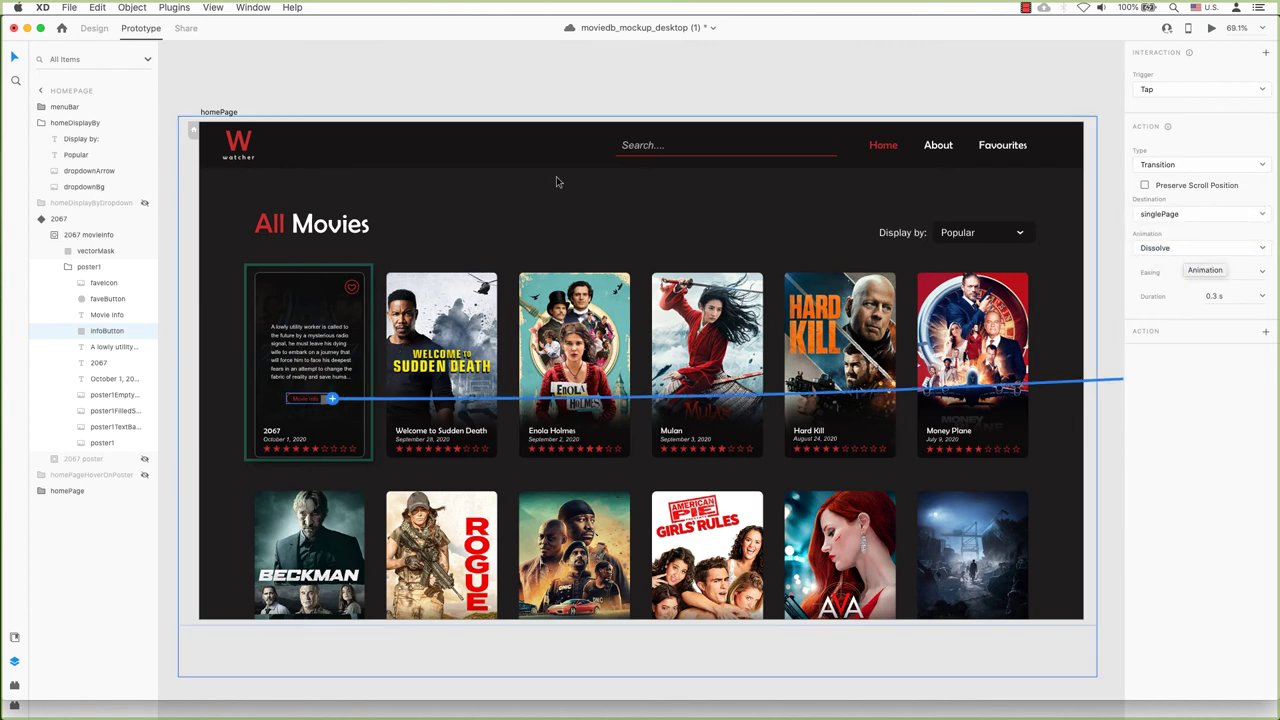
pyautogui.click(58, 220)
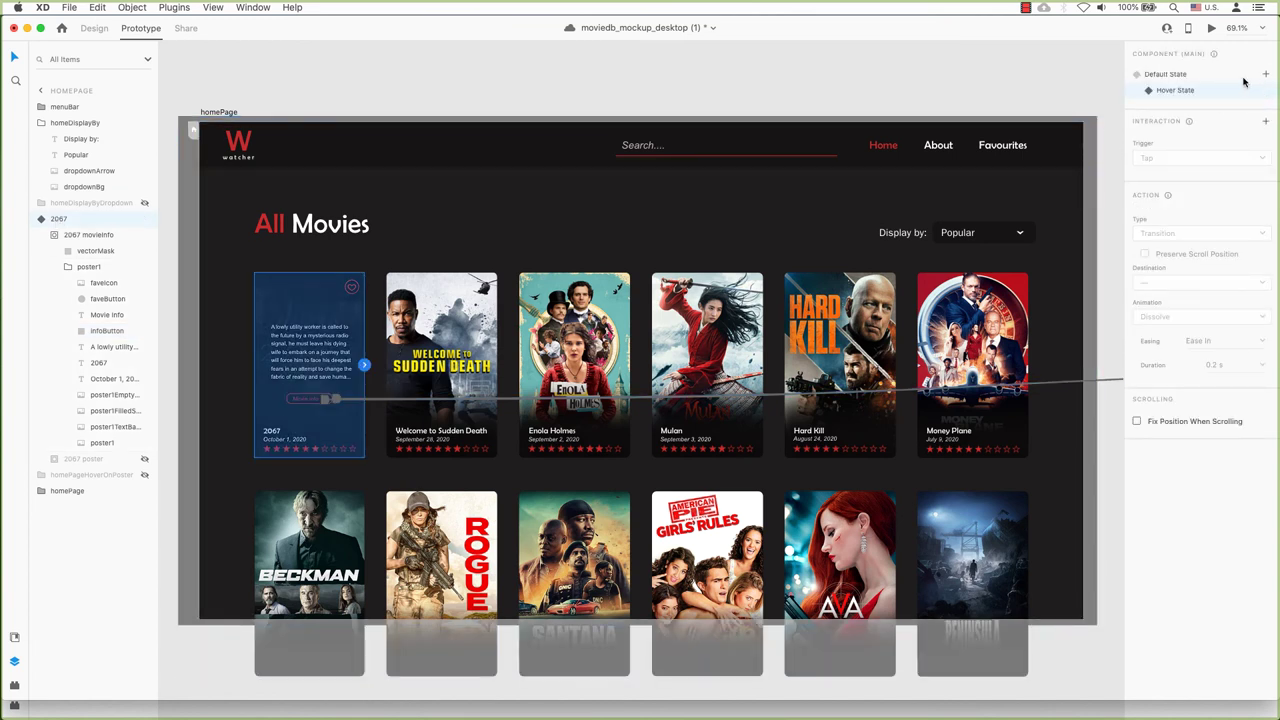
# Reset the 2067 card to its Default State and launch the desktop preview.
pyautogui.click(1199, 77)
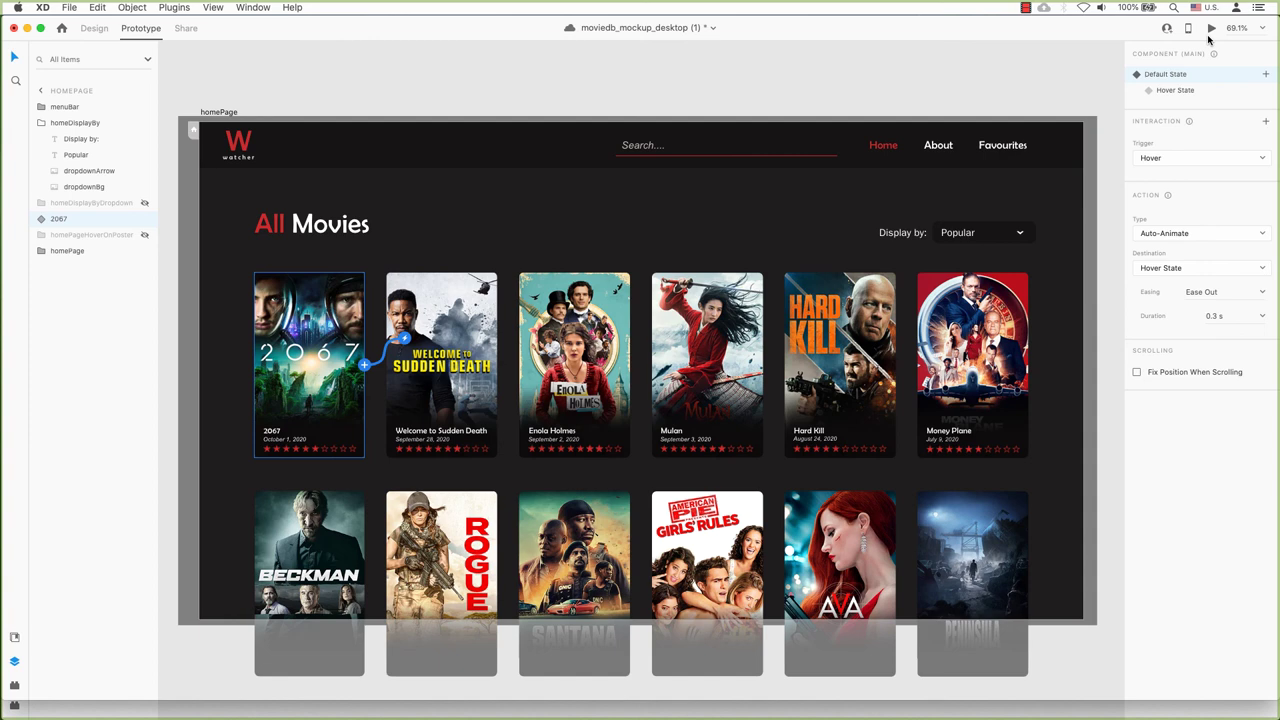
pyautogui.click(1211, 29)
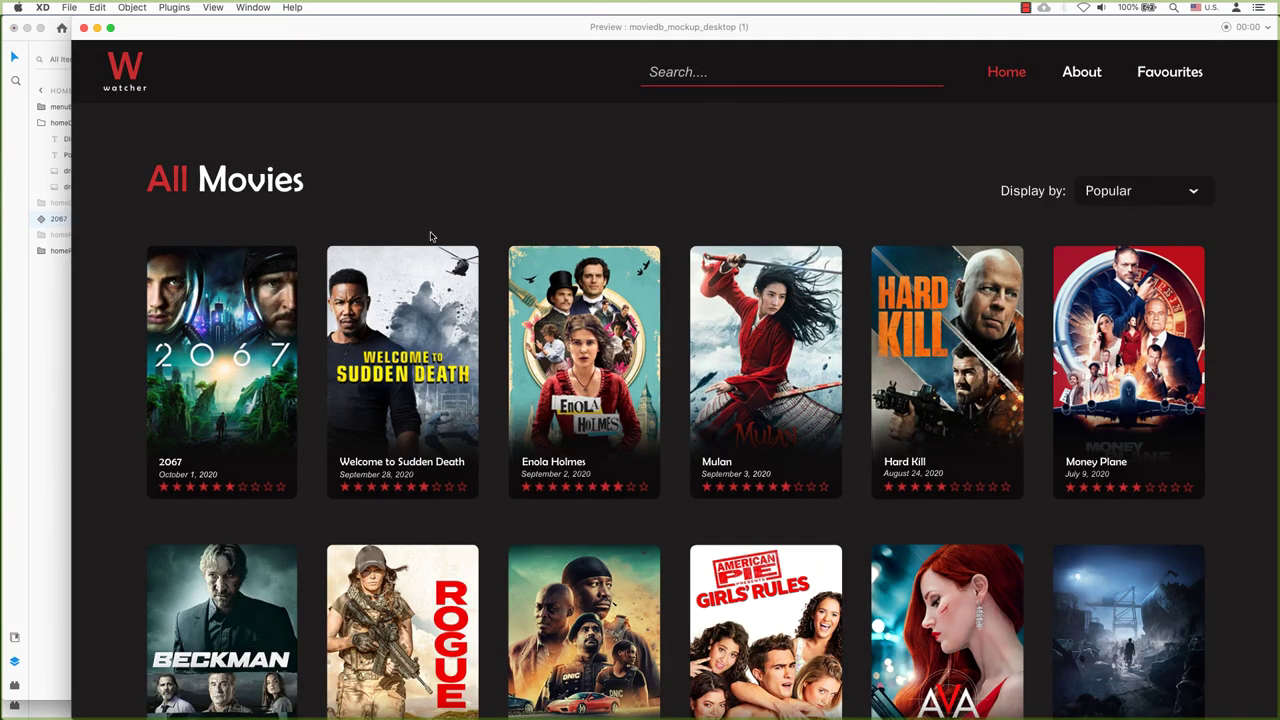
# Use the 2067 poster's hover Movie info button to reach its details page.
pyautogui.moveTo(268, 350)
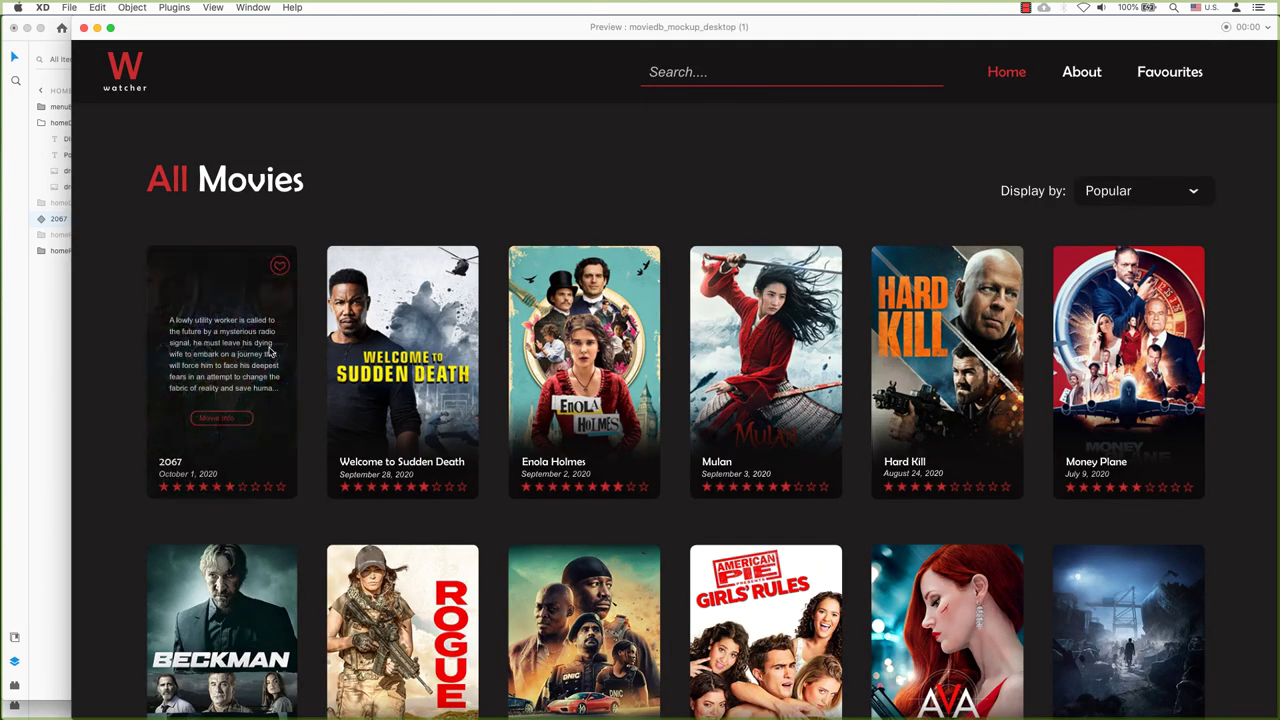
pyautogui.click(230, 420)
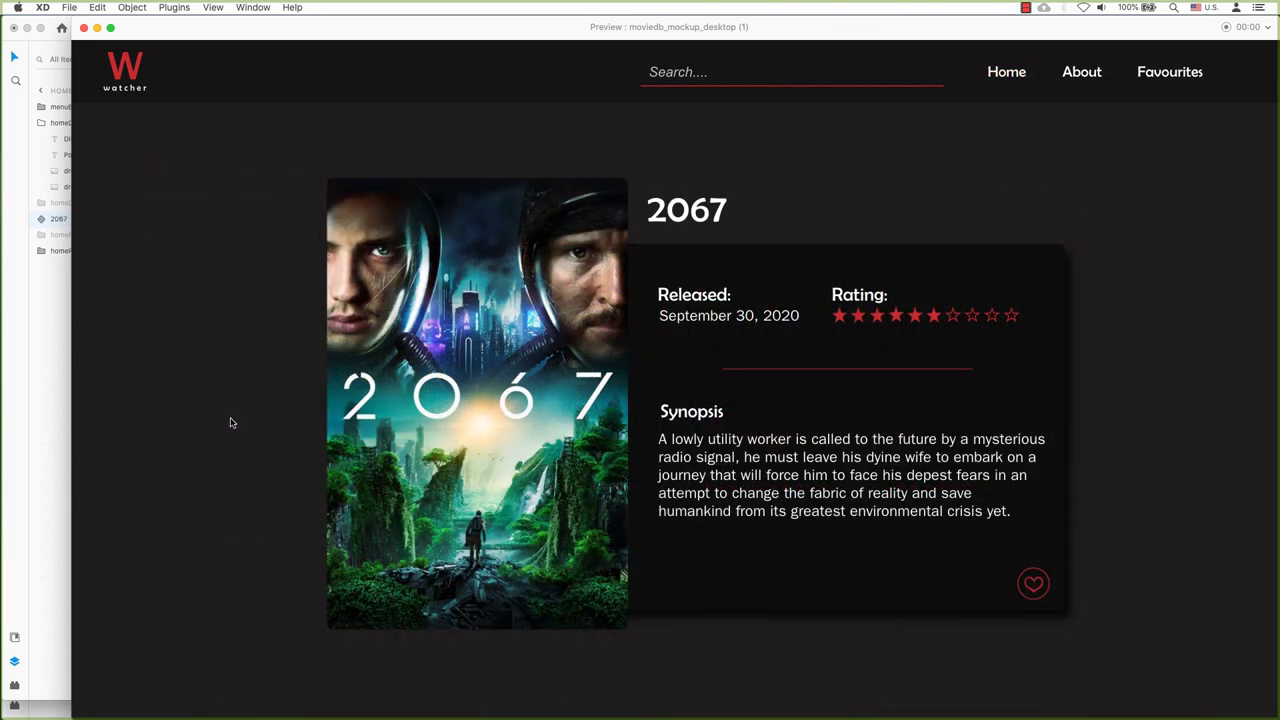